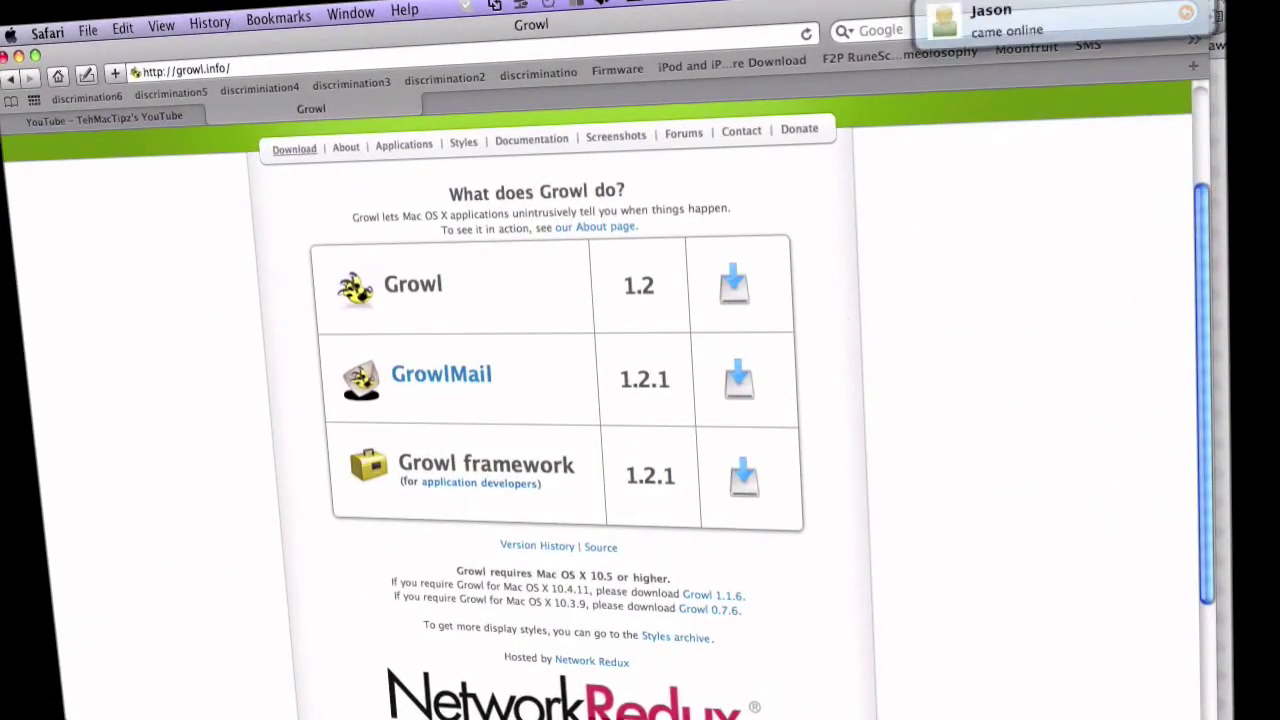
Step: Close the contact 'came online' notification covering the Growl download page in Safari
{"action": "left_click", "coordinate": [922, 12]}
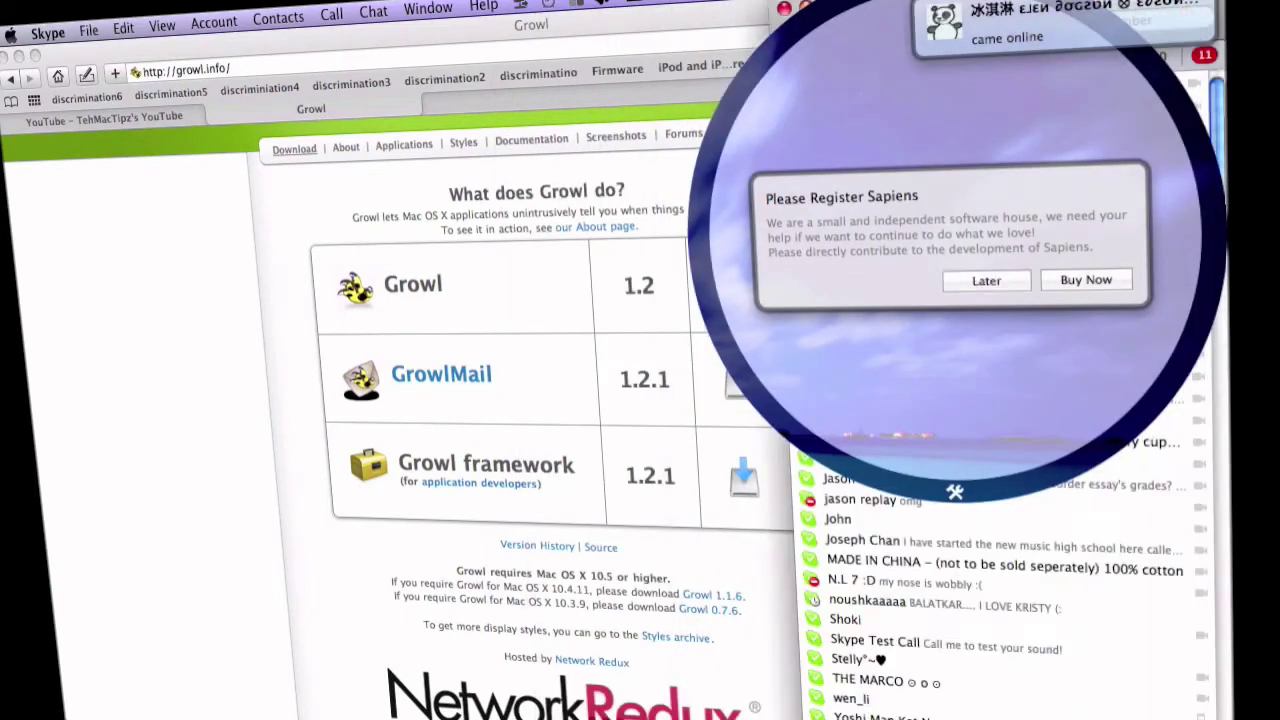
Step: Postpone the Sapiens registration in Skype, clear the new-message notification, and return to Safari
{"action": "left_click", "coordinate": [1057, 708]}
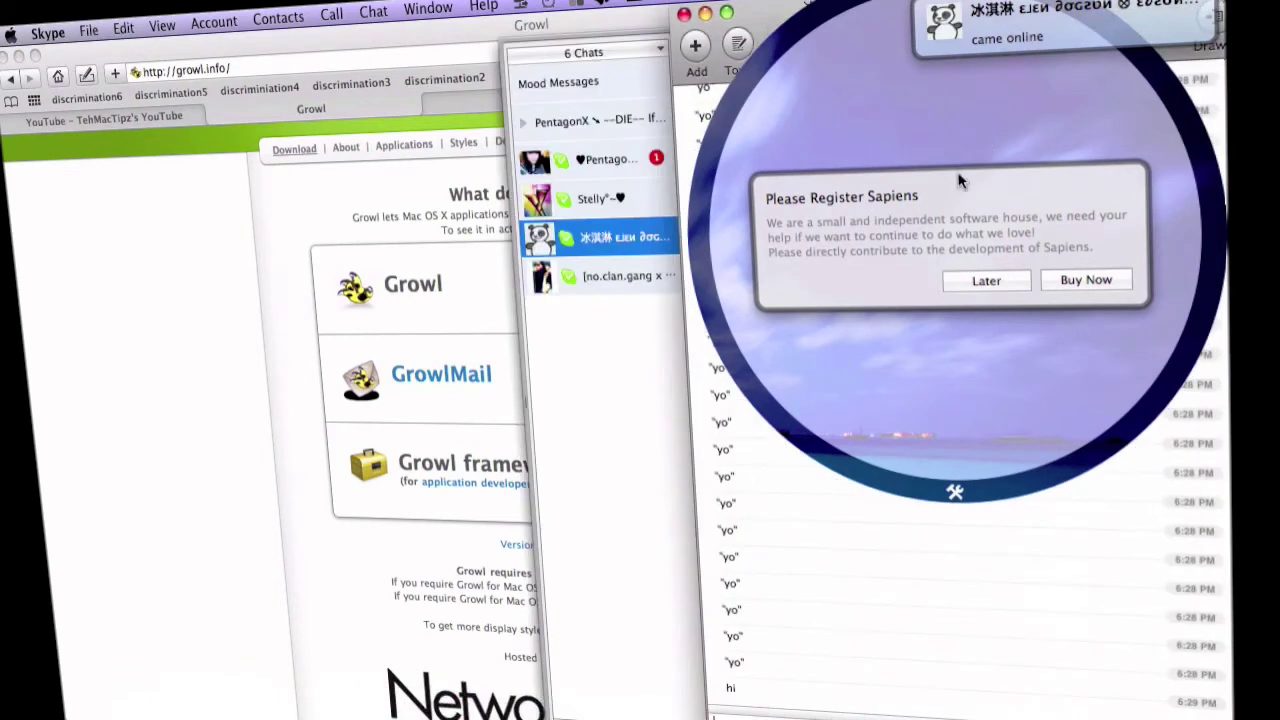
{"action": "left_click", "coordinate": [977, 284]}
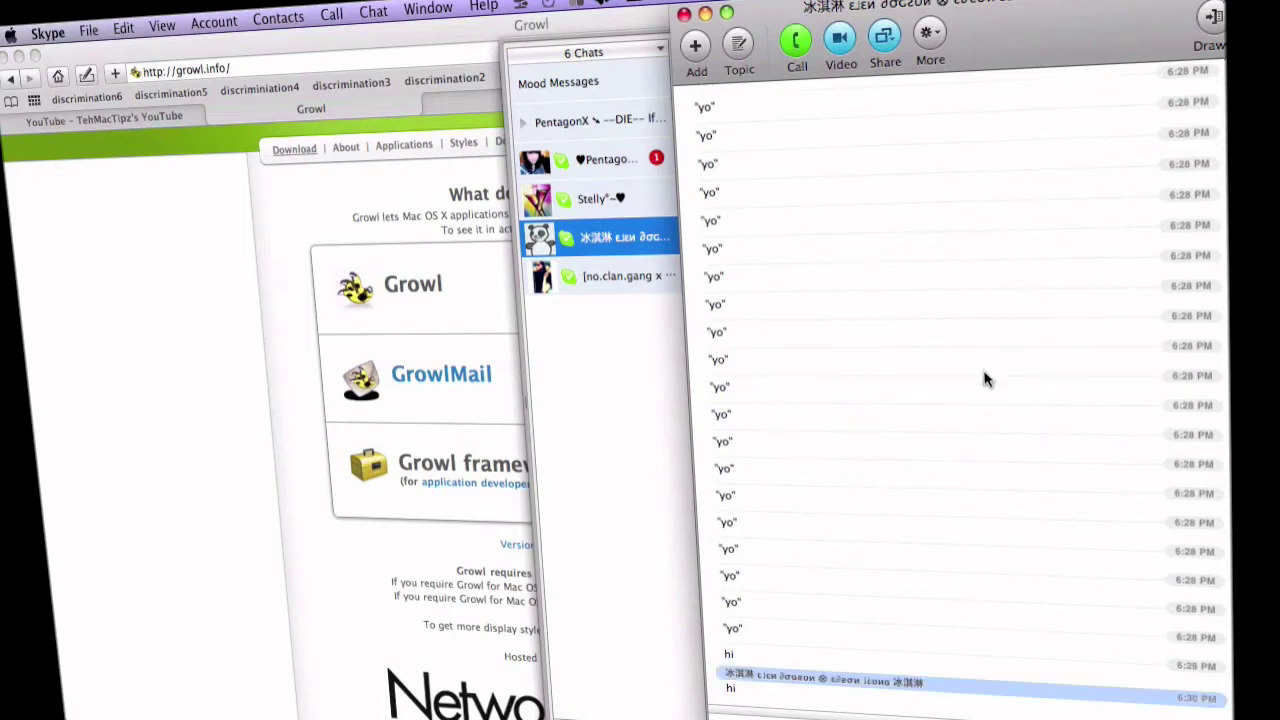
{"action": "key", "text": "XF86AudioRaiseVolume"}
{"action": "key", "text": "XF86AudioRaiseVolume"}
{"action": "key", "text": "XF86AudioRaiseVolume"}
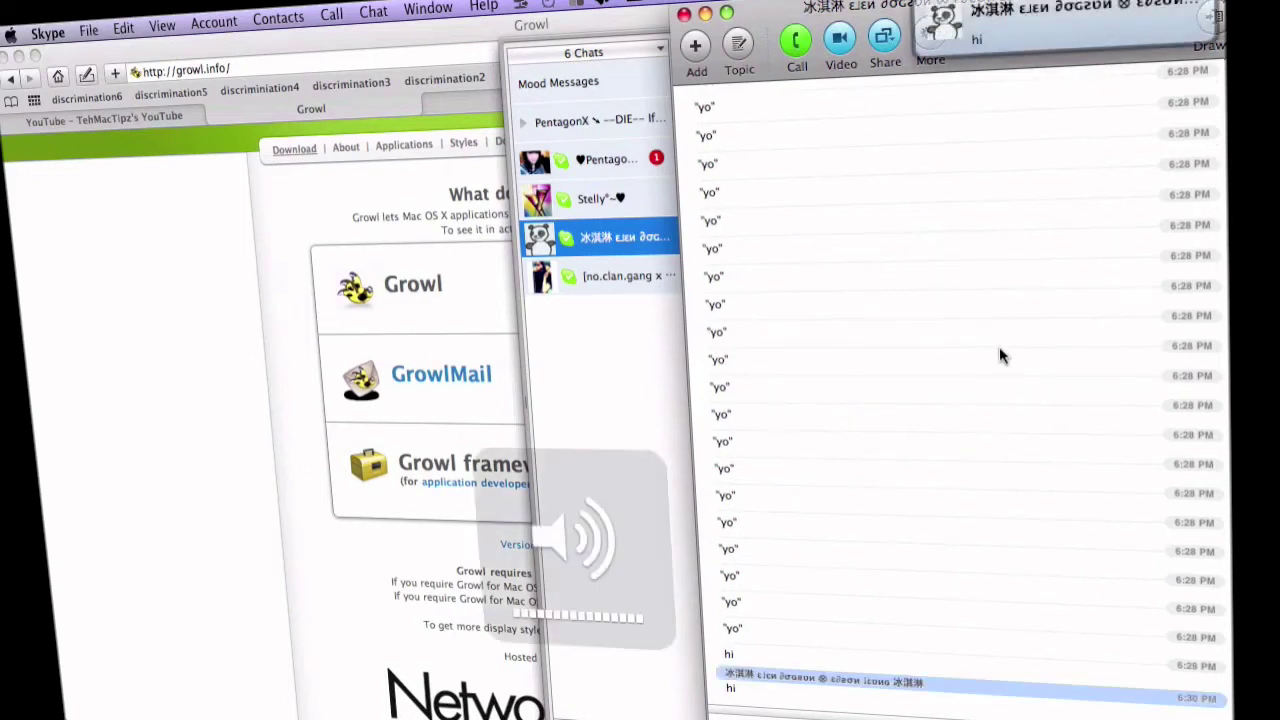
{"action": "left_click", "coordinate": [1040, 20]}
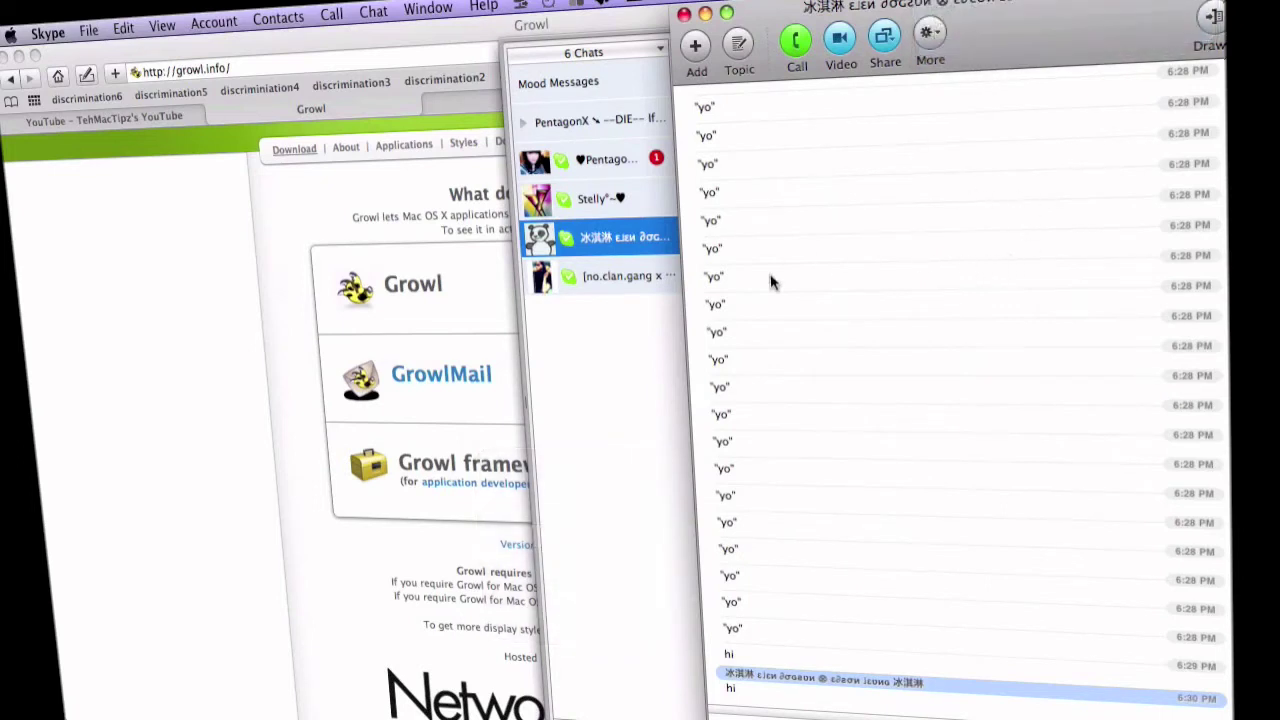
{"action": "left_click", "coordinate": [366, 413]}
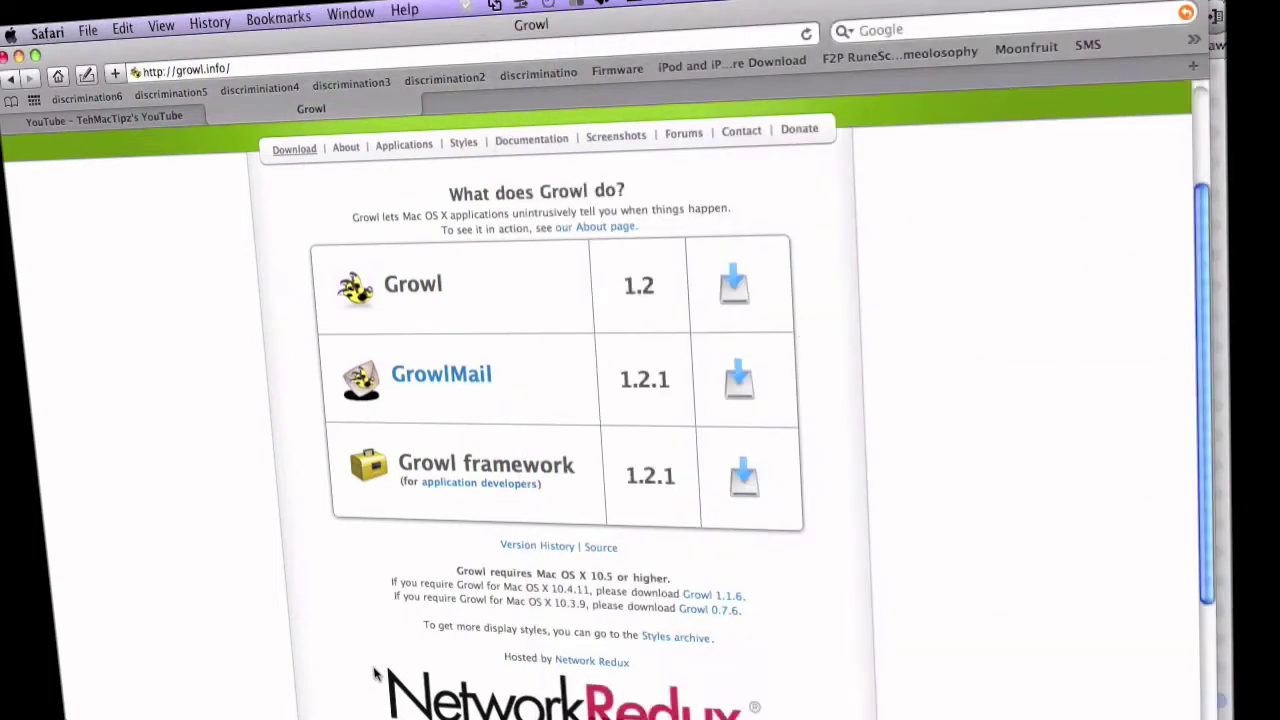
{"action": "left_click", "coordinate": [197, 692]}
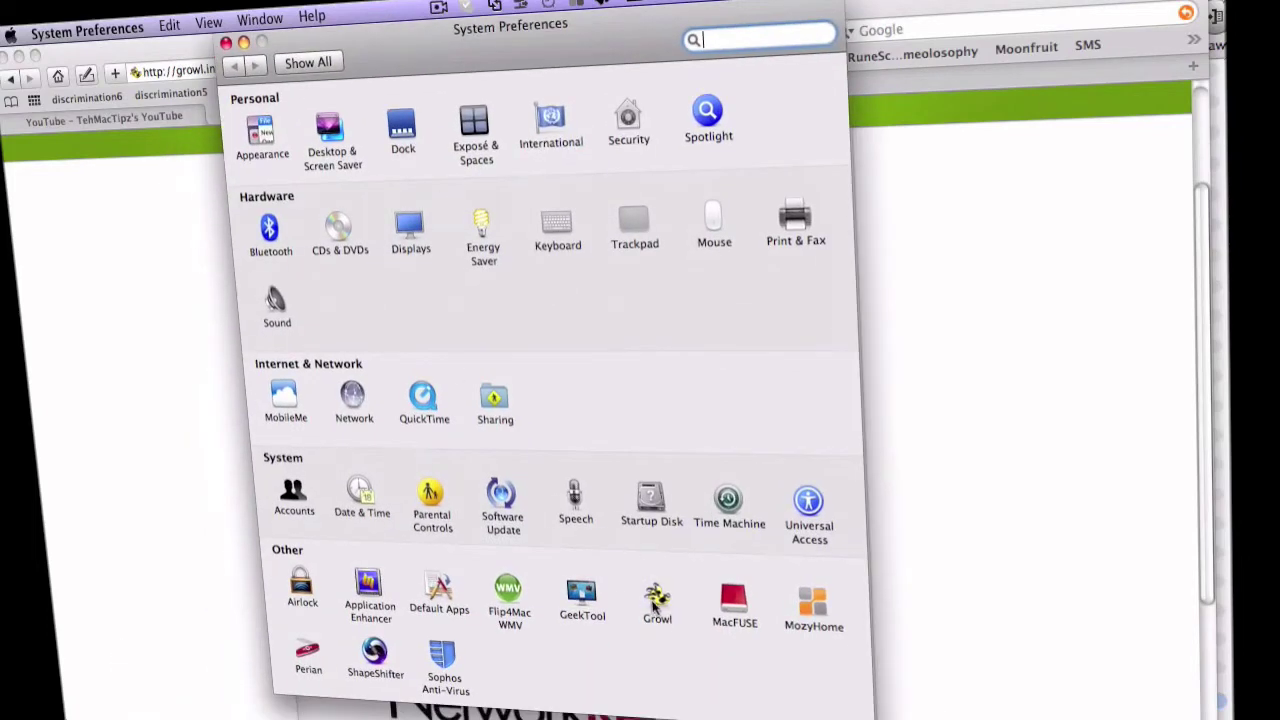
{"action": "left_click", "coordinate": [657, 600]}
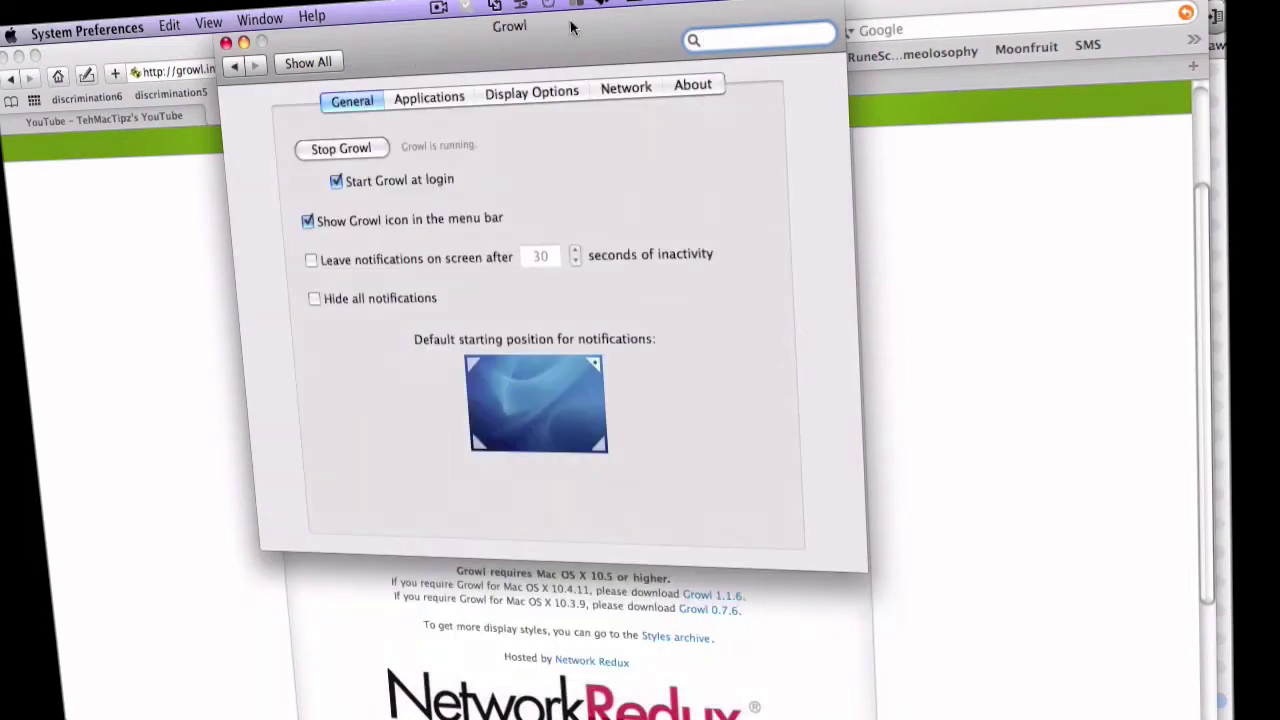
{"action": "left_click", "coordinate": [429, 97]}
{"action": "left_click", "coordinate": [531, 92]}
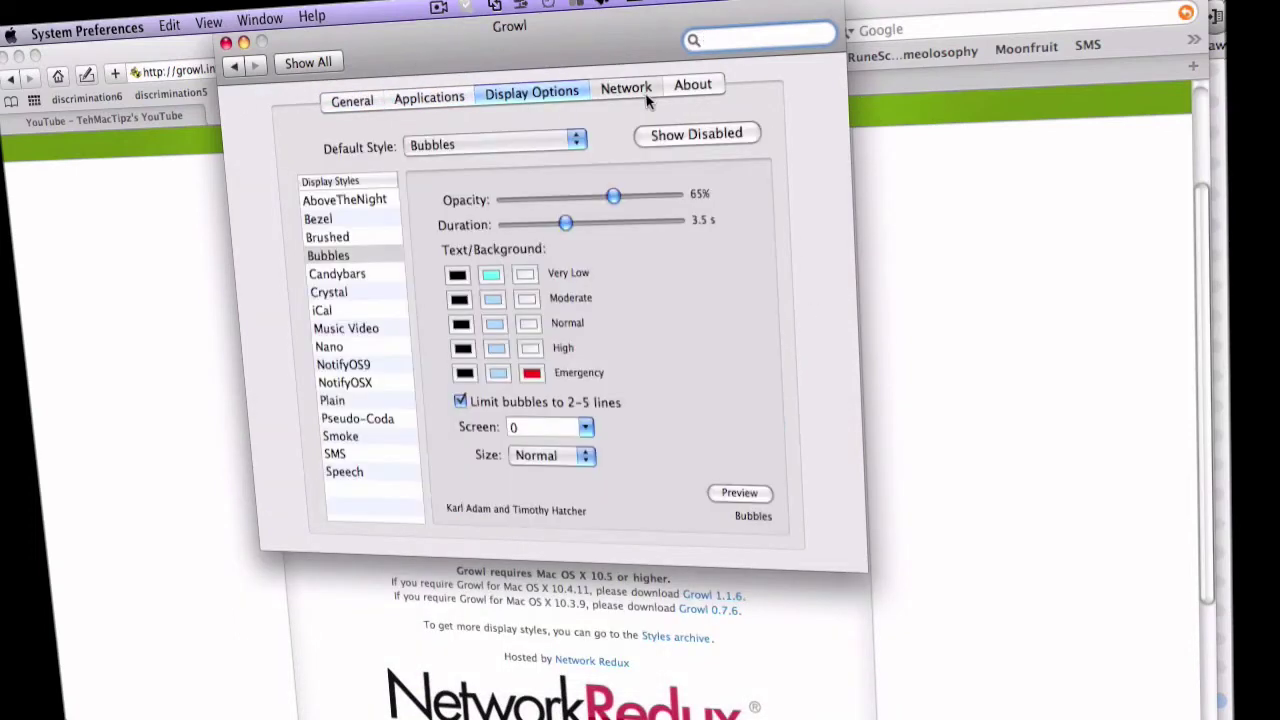
{"action": "left_click", "coordinate": [674, 88]}
{"action": "left_click", "coordinate": [447, 100]}
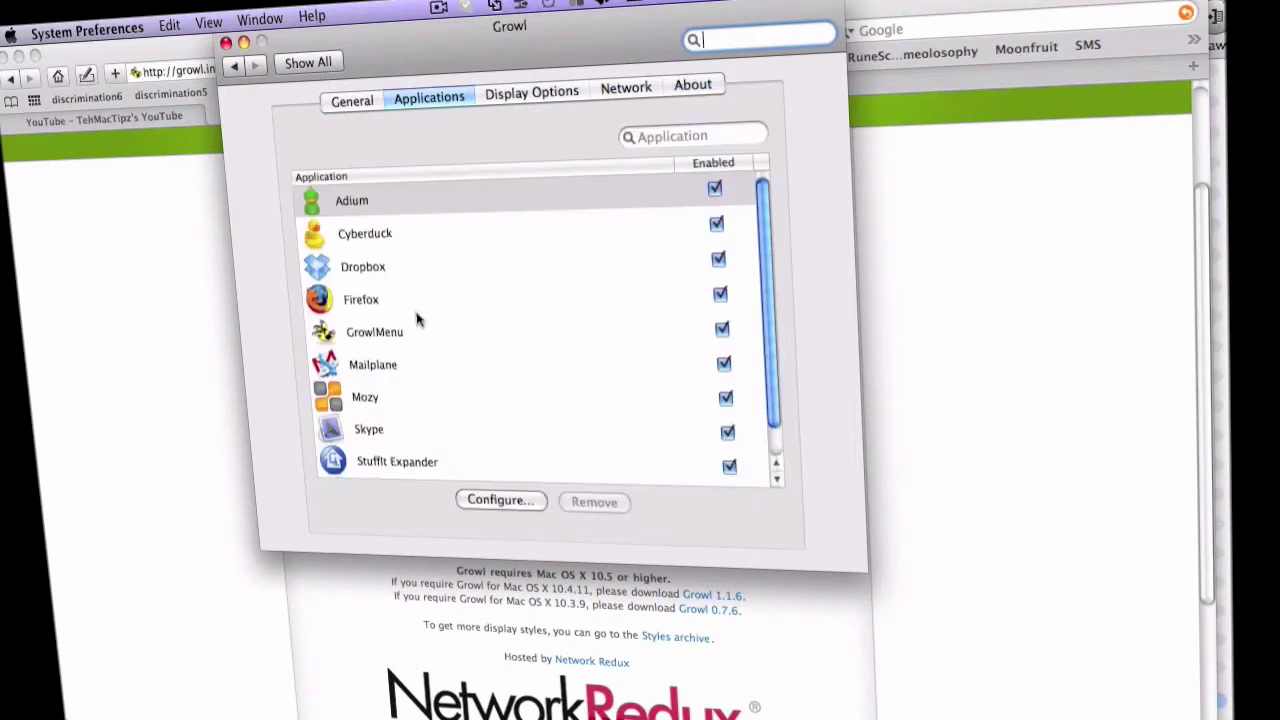
{"action": "scroll", "coordinate": [418, 318], "scroll_direction": "down", "scroll_amount": 1}
{"action": "scroll", "coordinate": [418, 318], "scroll_direction": "up", "scroll_amount": 1}
{"action": "scroll", "coordinate": [418, 318], "scroll_direction": "down", "scroll_amount": 1}
{"action": "scroll", "coordinate": [418, 318], "scroll_direction": "up", "scroll_amount": 1}
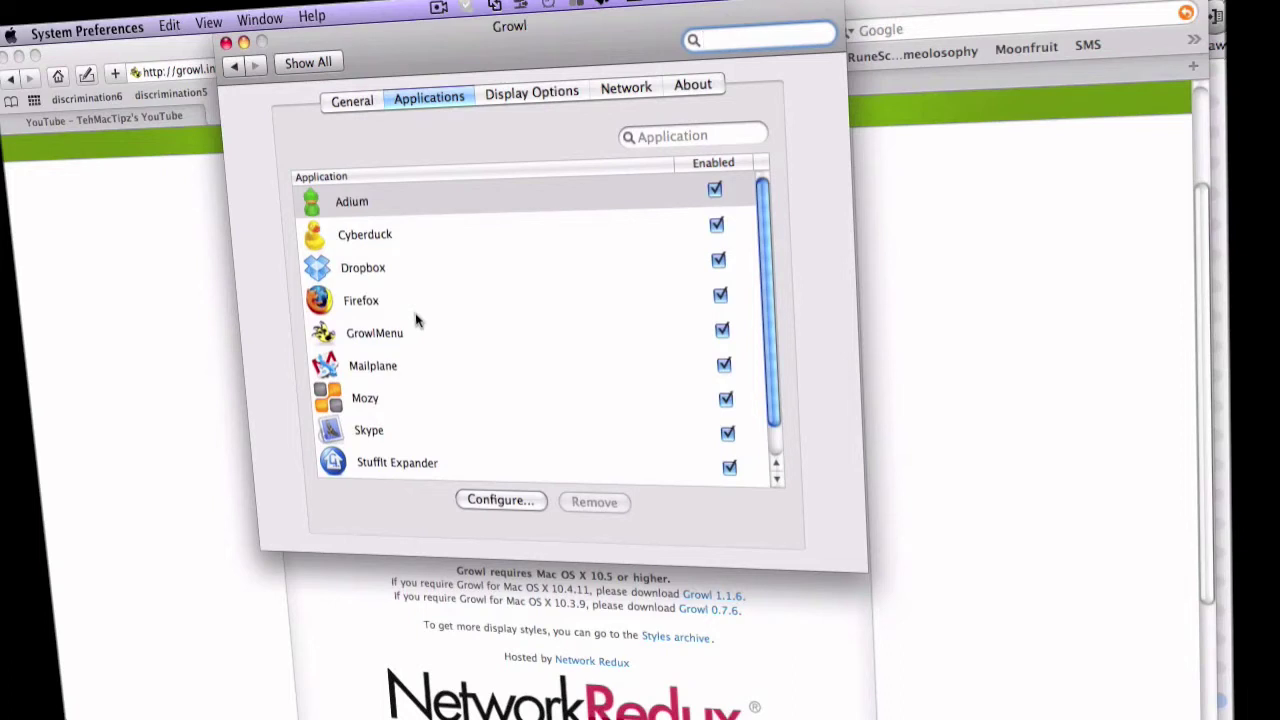
{"action": "left_click_drag", "start_coordinate": [465, 39], "coordinate": [463, 41]}
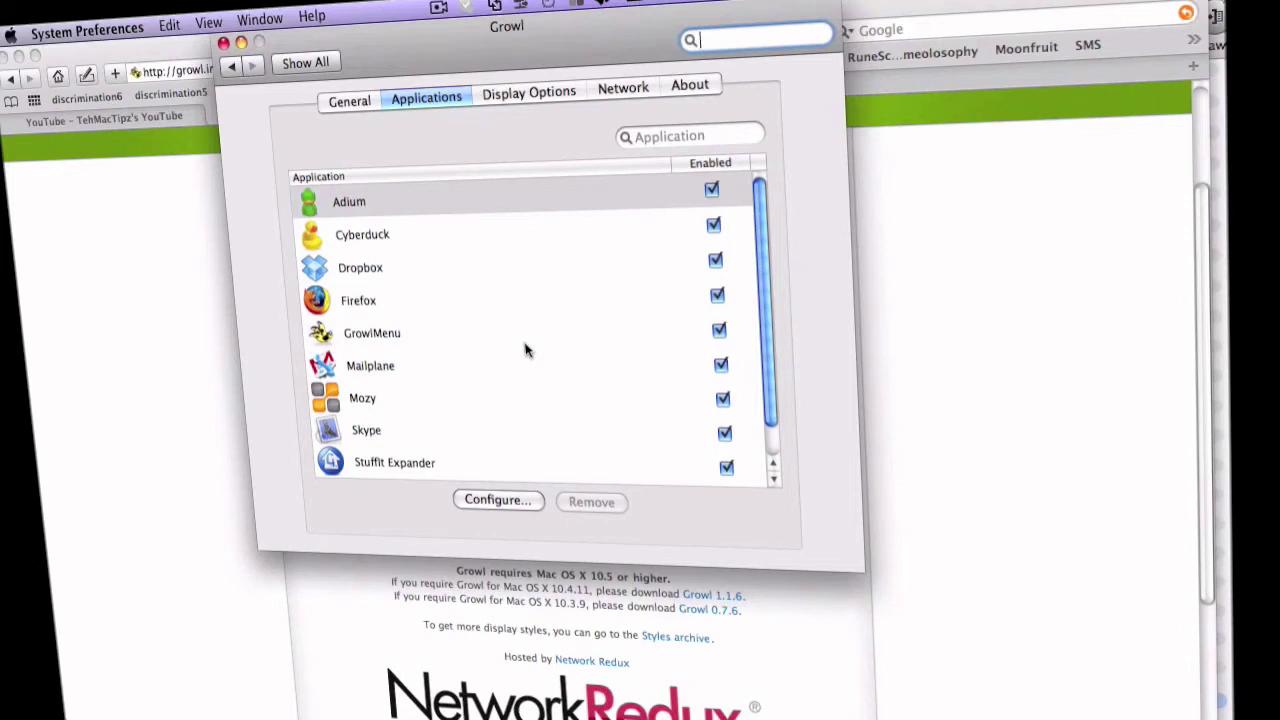
{"action": "scroll", "coordinate": [598, 352], "scroll_direction": "down", "scroll_amount": 1}
{"action": "scroll", "coordinate": [600, 350], "scroll_direction": "up", "scroll_amount": 1}
{"action": "key", "text": "super+q"}
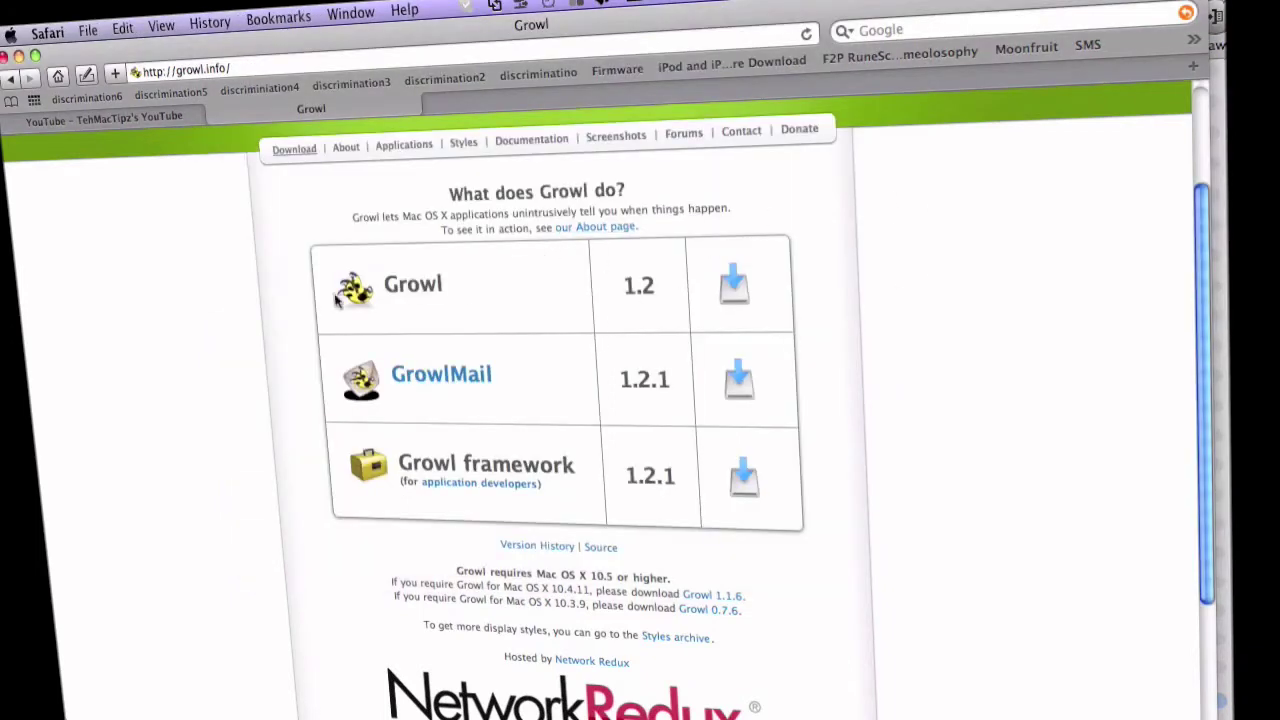
Step: Download Growl 1.2 from the top of growl.info and dismiss the Downloads list
{"action": "scroll", "coordinate": [680, 441], "scroll_direction": "up", "scroll_amount": 3}
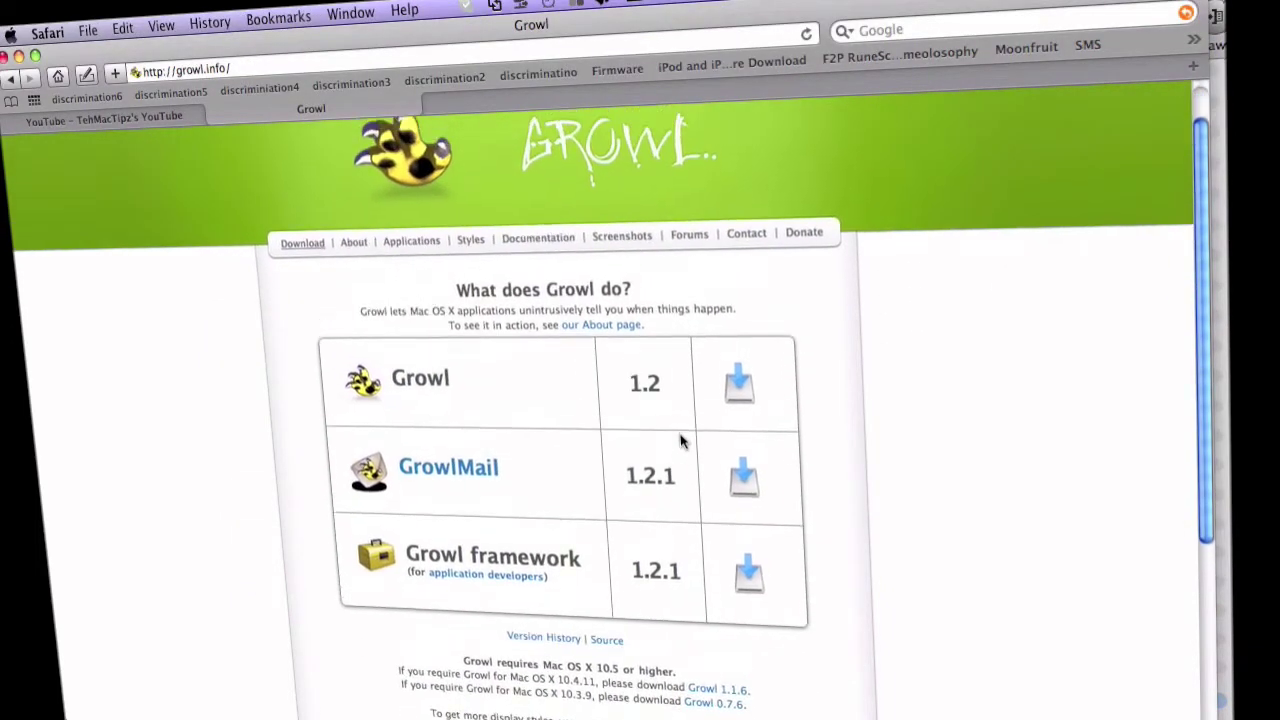
{"action": "left_click", "coordinate": [251, 68]}
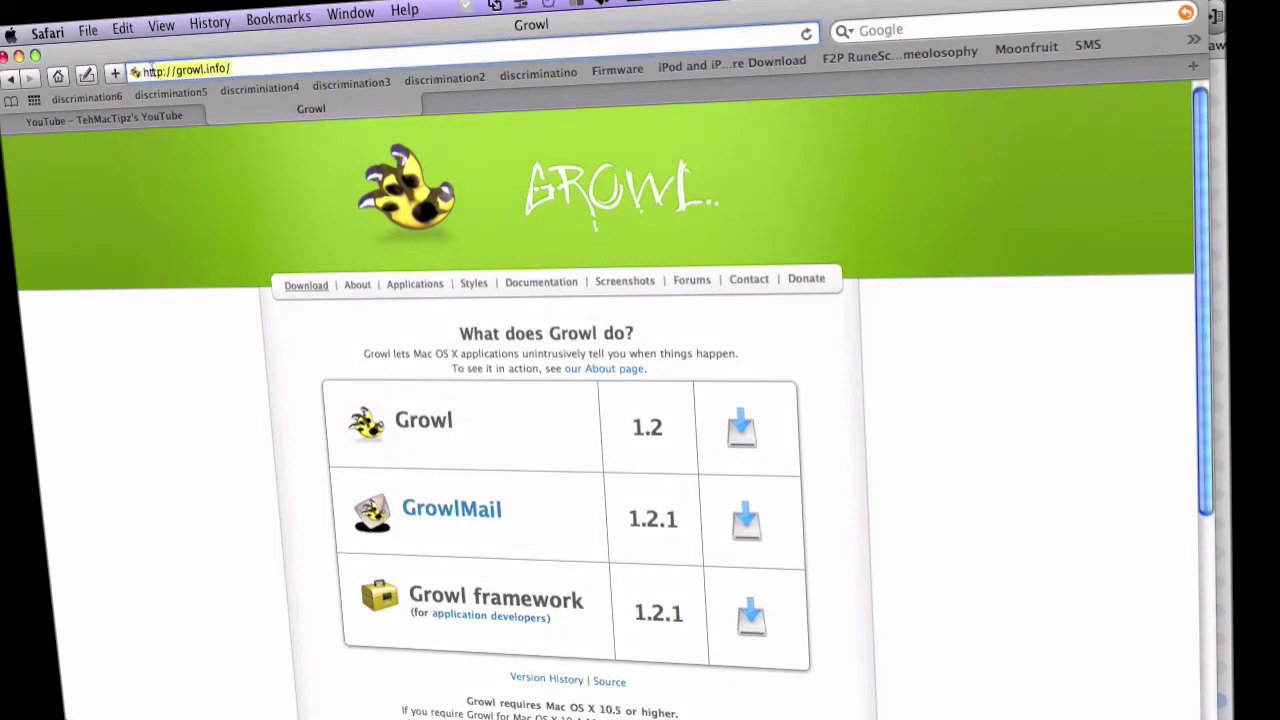
{"action": "left_click_drag", "start_coordinate": [229, 69], "coordinate": [190, 71]}
{"action": "left_click", "coordinate": [186, 71]}
{"action": "left_click_drag", "start_coordinate": [508, 428], "coordinate": [400, 420]}
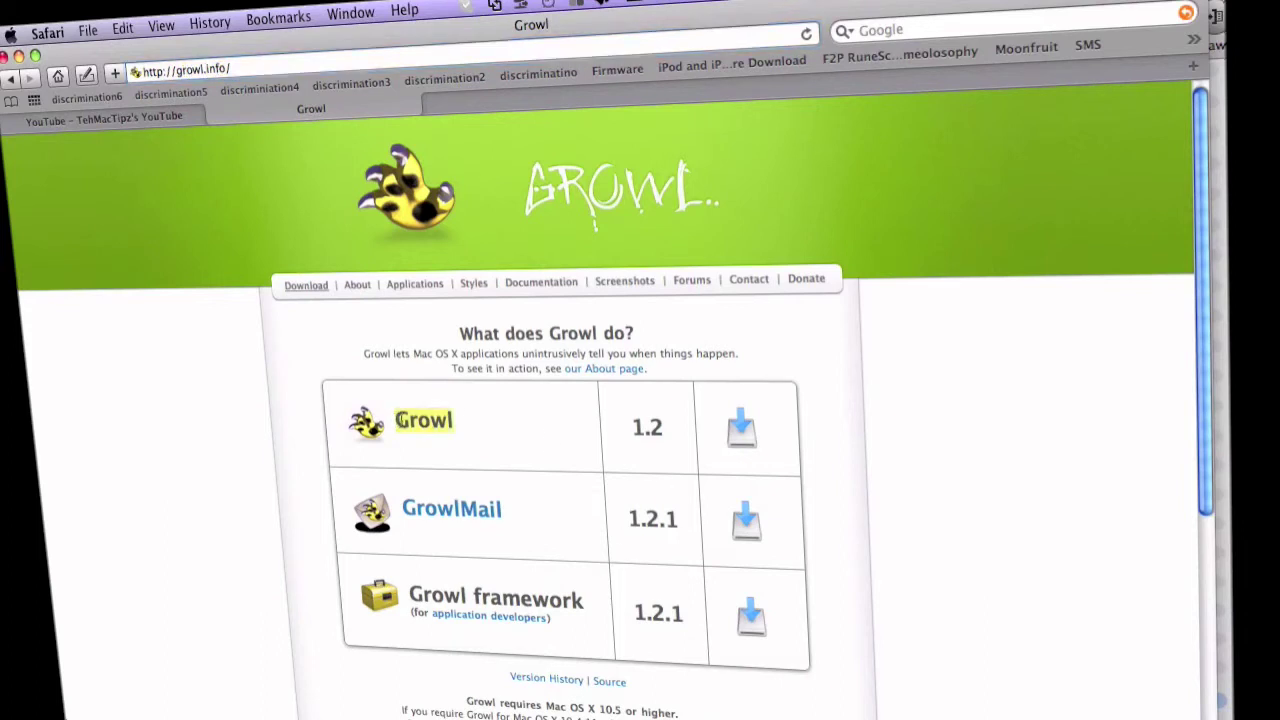
{"action": "left_click", "coordinate": [460, 420]}
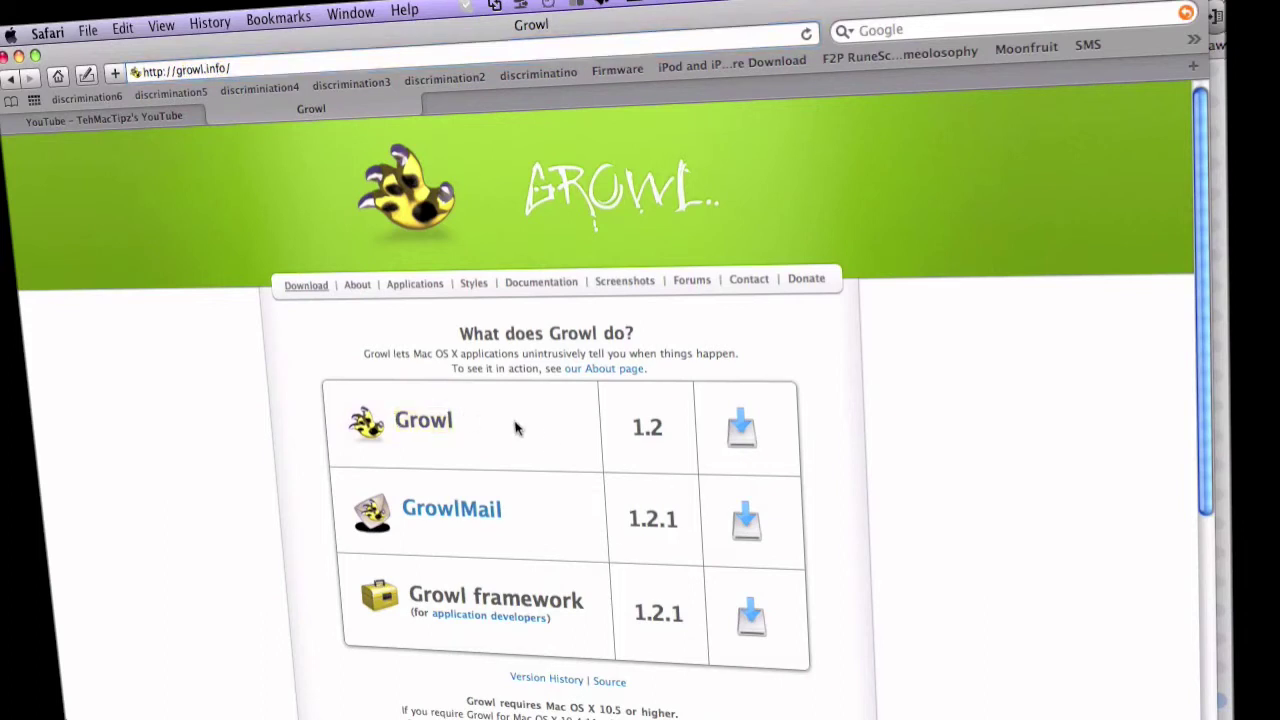
{"action": "left_click", "coordinate": [743, 436]}
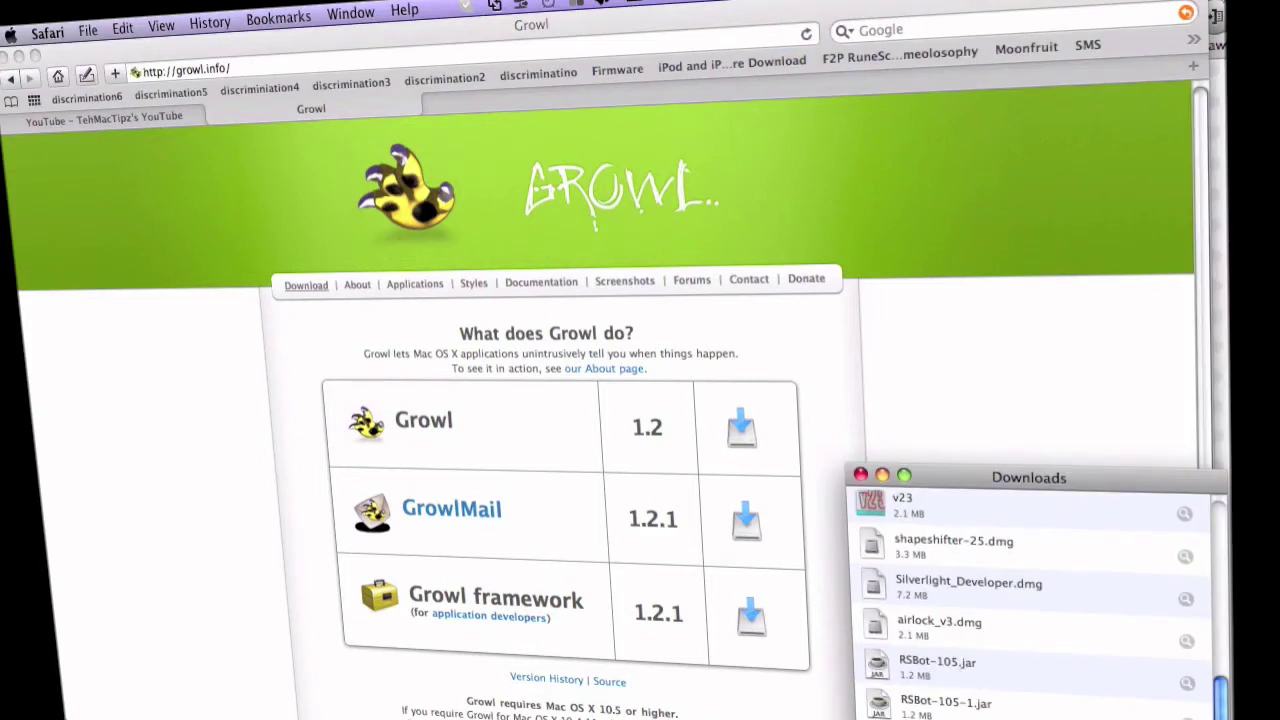
{"action": "left_click", "coordinate": [860, 475]}
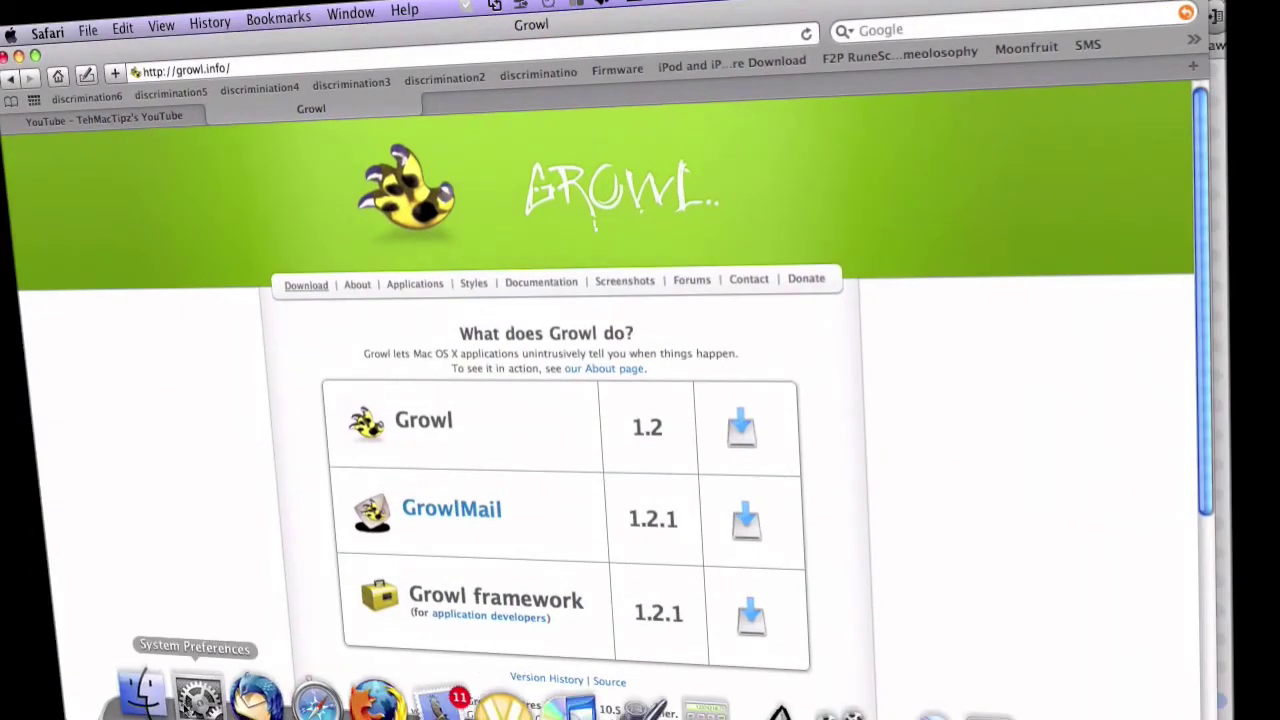
{"action": "left_click", "coordinate": [198, 697]}
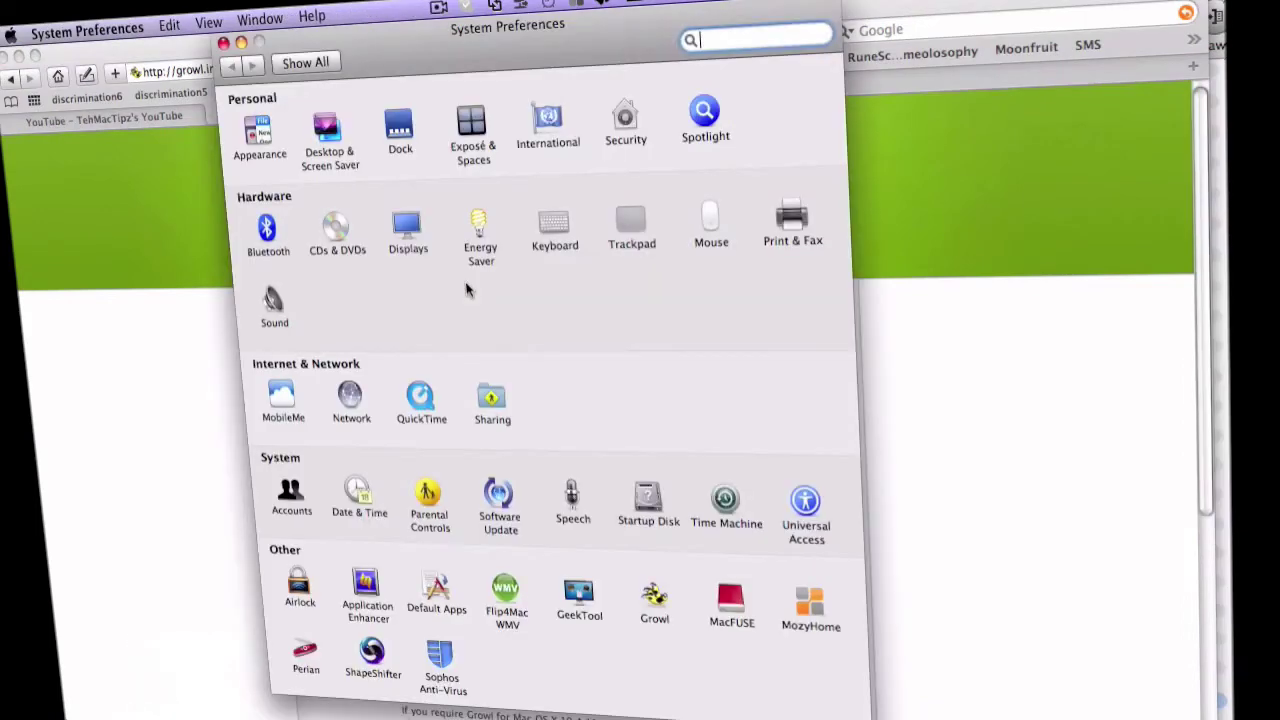
Step: Open the Growl pane's Display Options and view the NotifyOSX style settings
{"action": "left_click", "coordinate": [657, 595]}
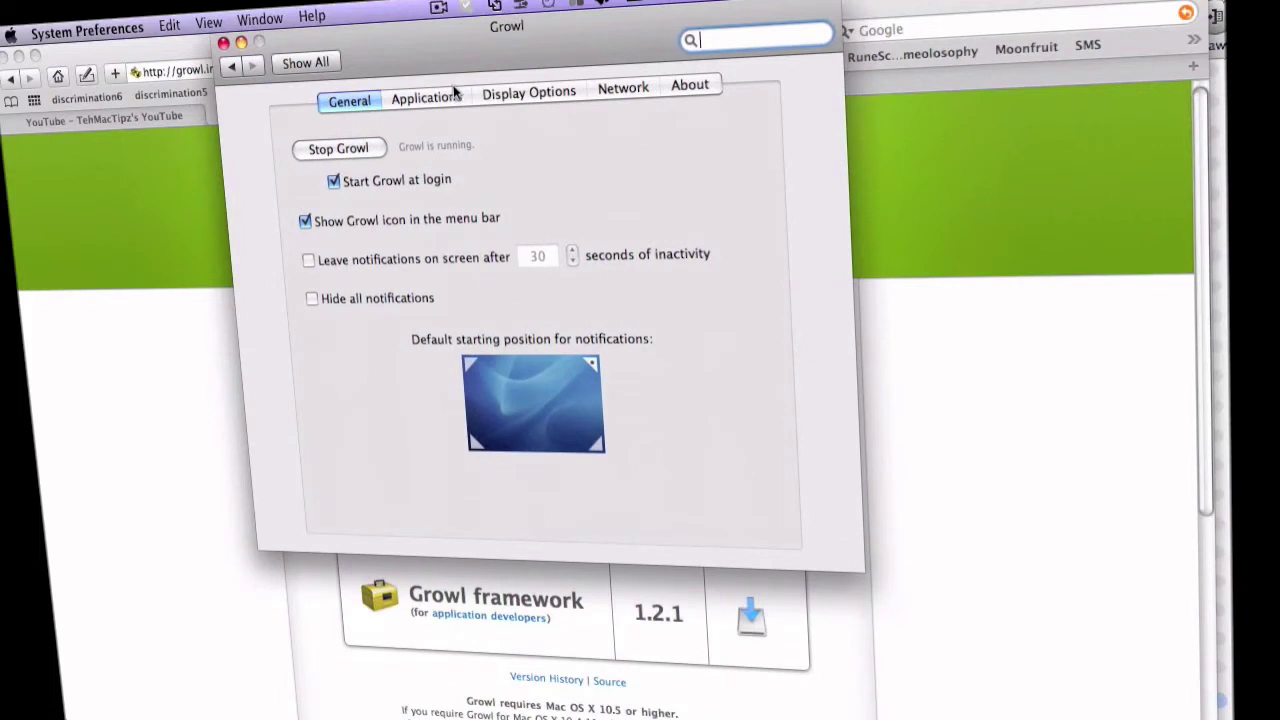
{"action": "left_click", "coordinate": [510, 93]}
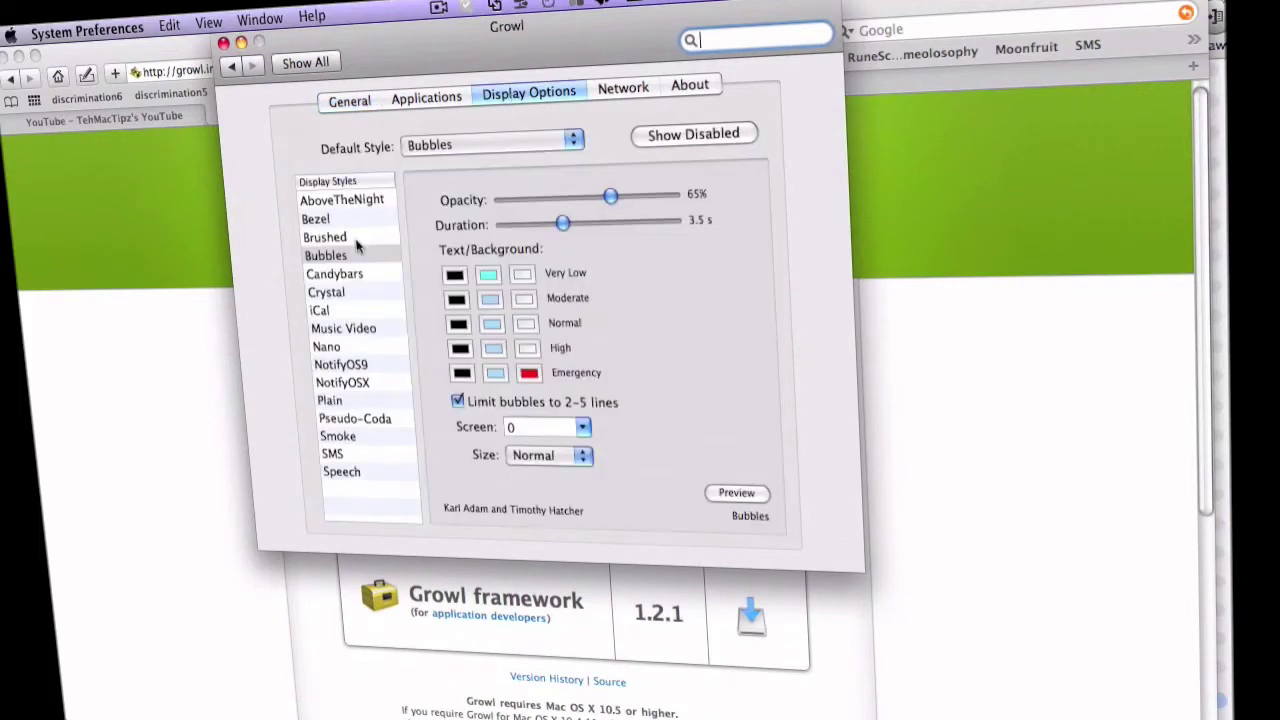
{"action": "left_click", "coordinate": [1222, 480]}
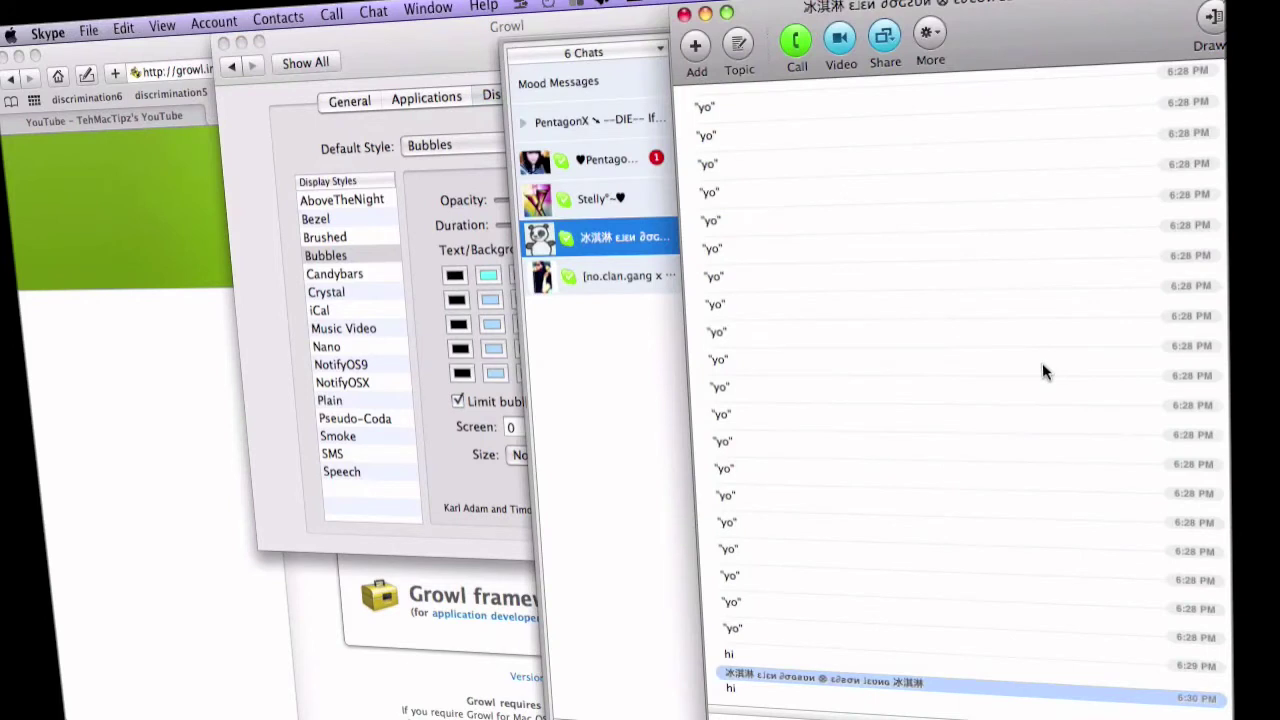
{"action": "left_click", "coordinate": [367, 385]}
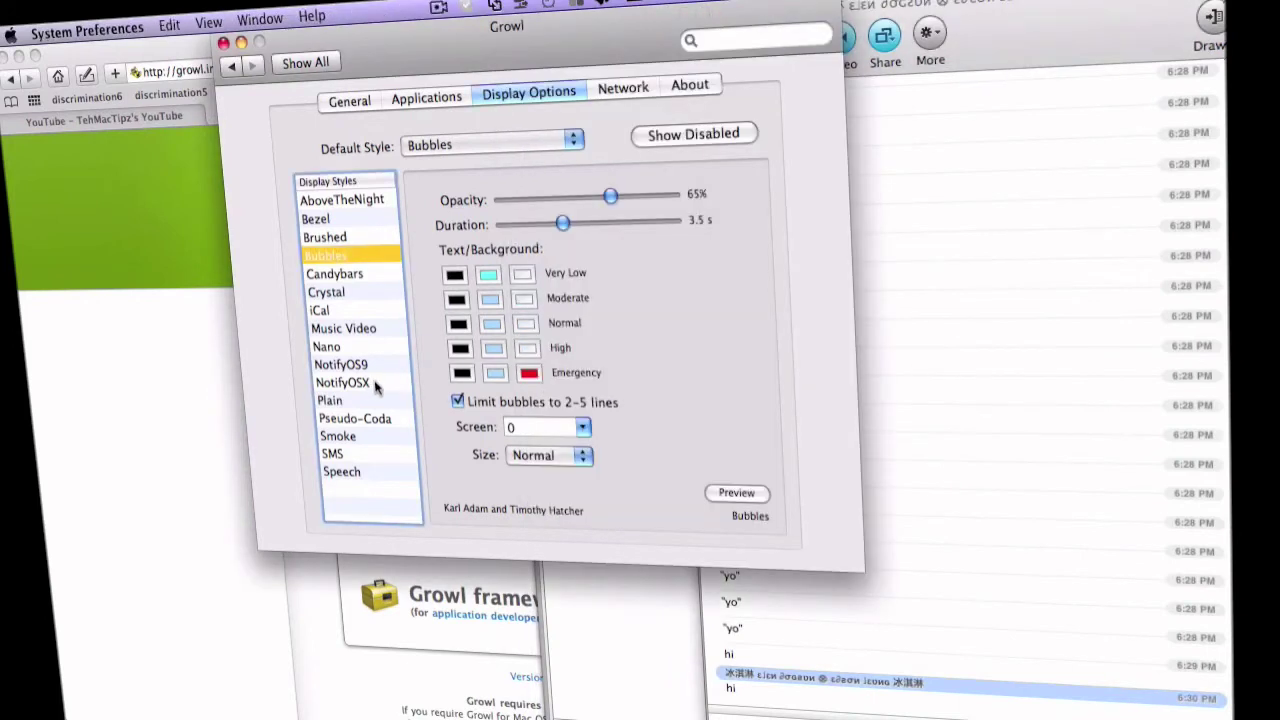
{"action": "left_click", "coordinate": [367, 385]}
{"action": "left_click", "coordinate": [1230, 265]}
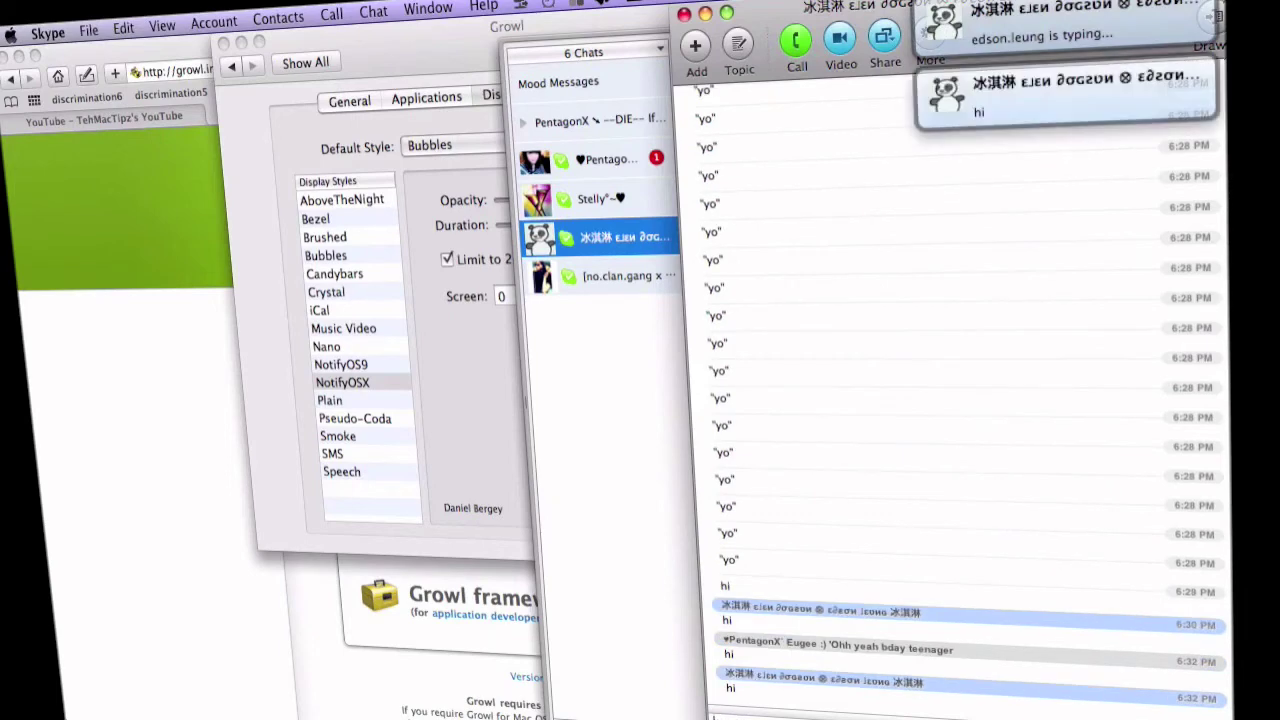
Step: View the Smoke style settings, then close the Growl preferences and return to Skype
{"action": "left_click", "coordinate": [502, 490]}
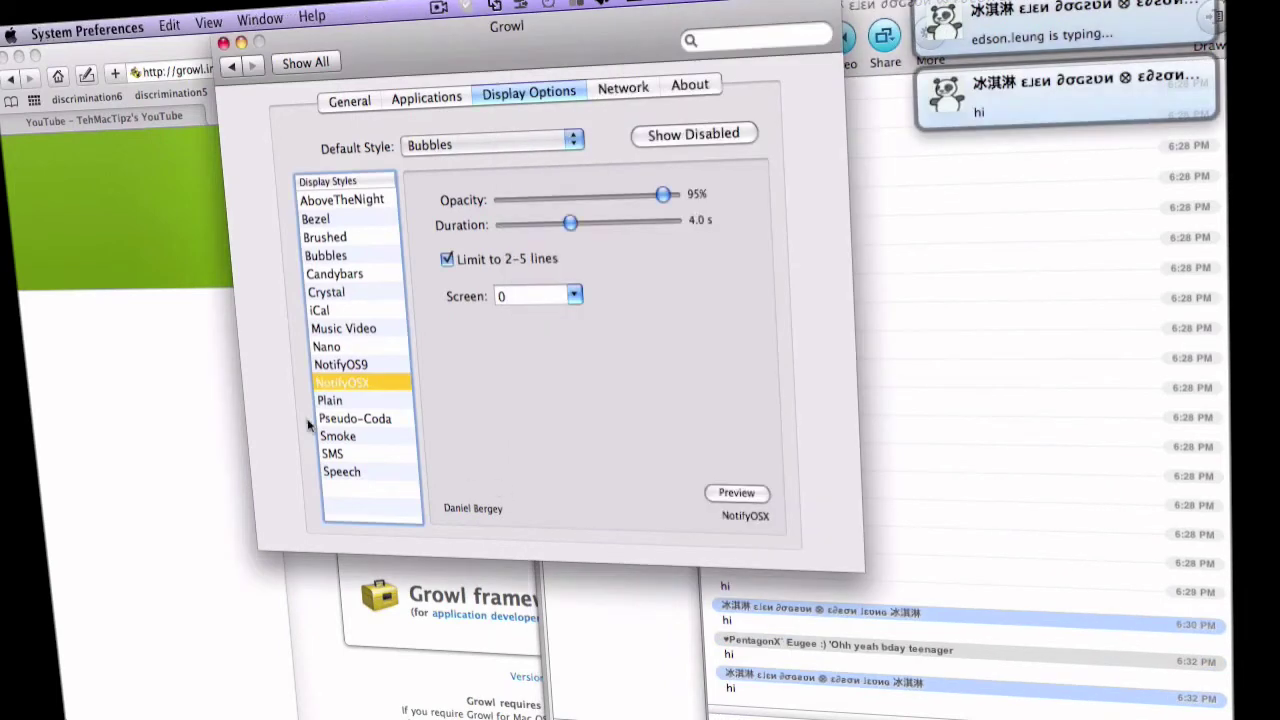
{"action": "left_click", "coordinate": [338, 437]}
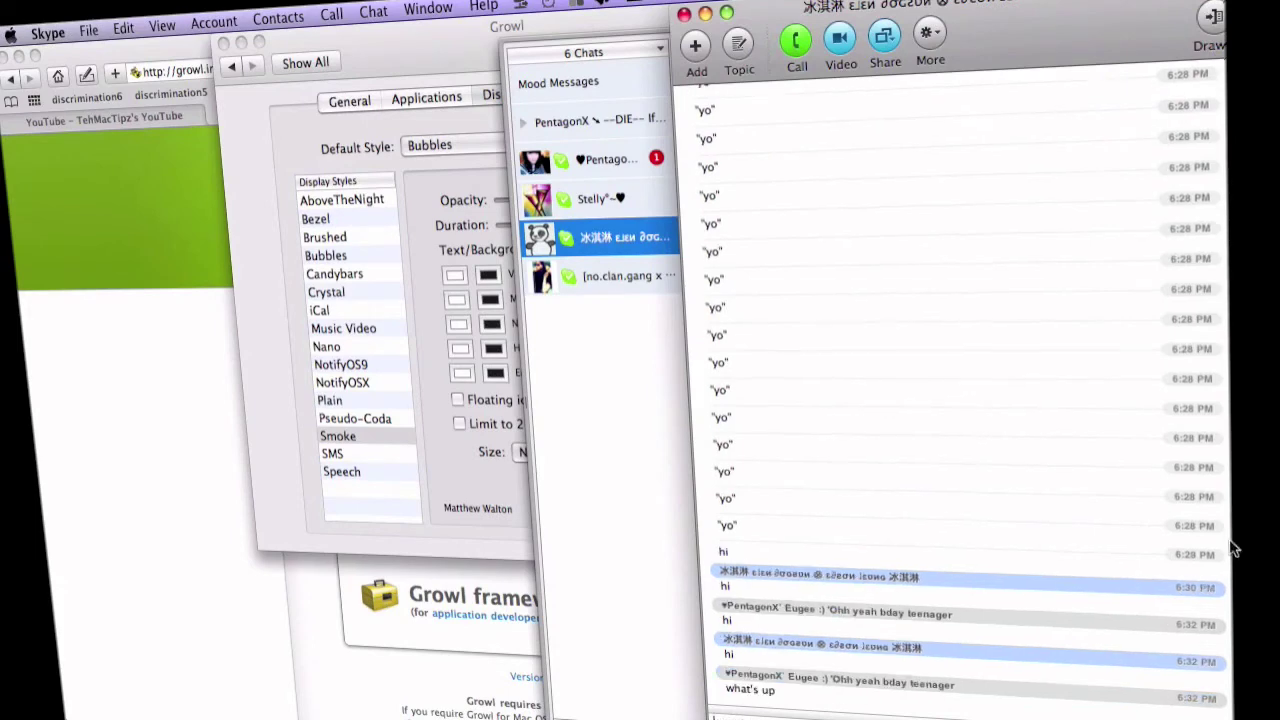
{"action": "left_click", "coordinate": [520, 540]}
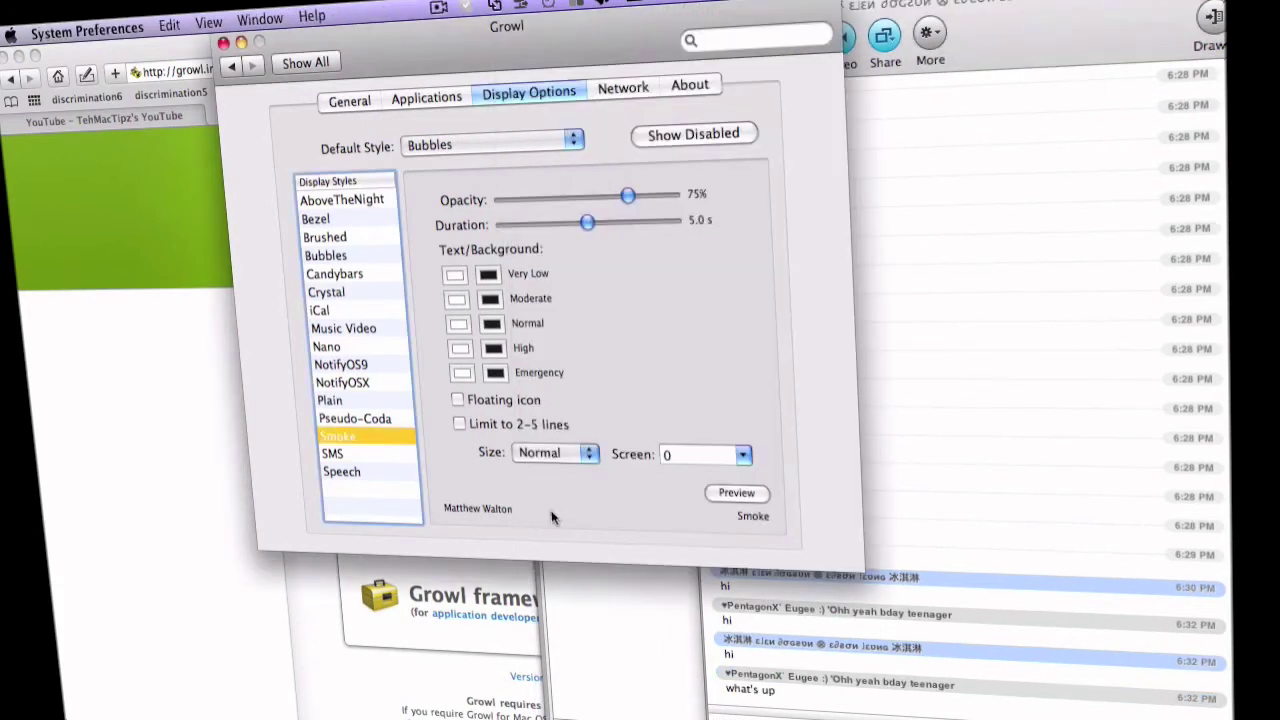
{"action": "key", "text": "super+w"}
{"action": "left_click", "coordinate": [687, 508]}
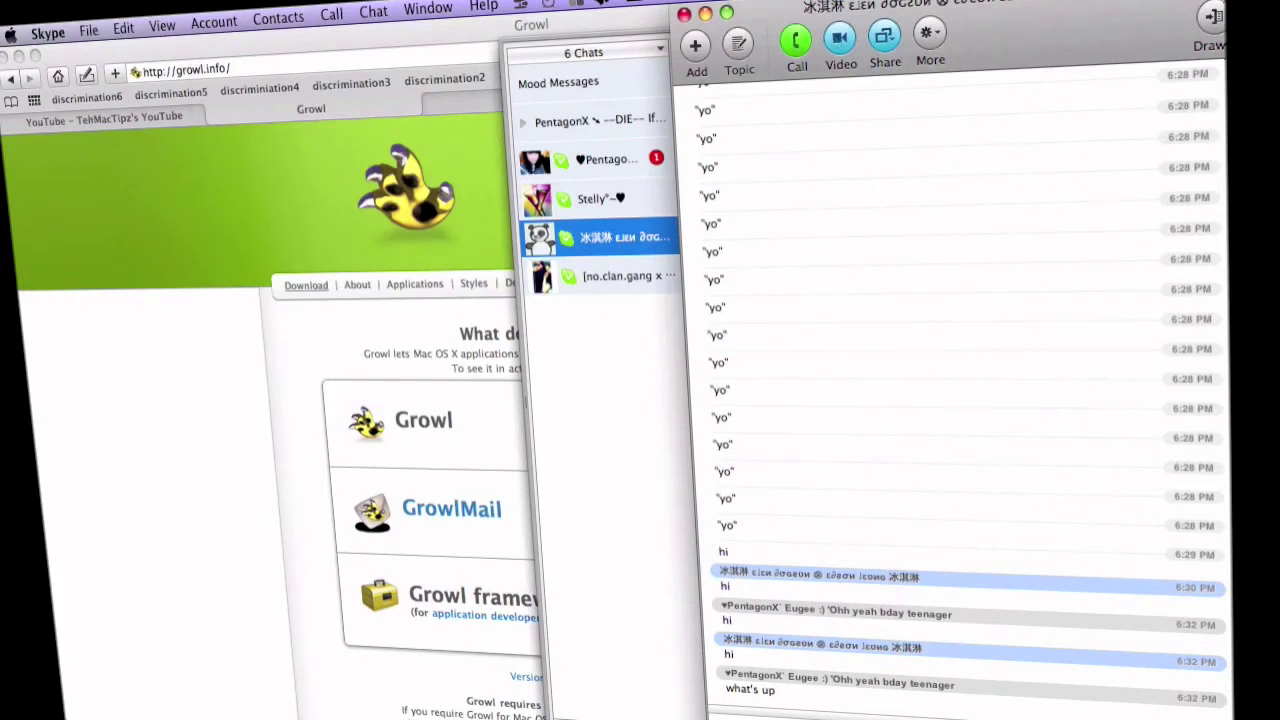
Step: Stop Growl from its menu-bar icon
{"action": "left_click", "coordinate": [625, 5]}
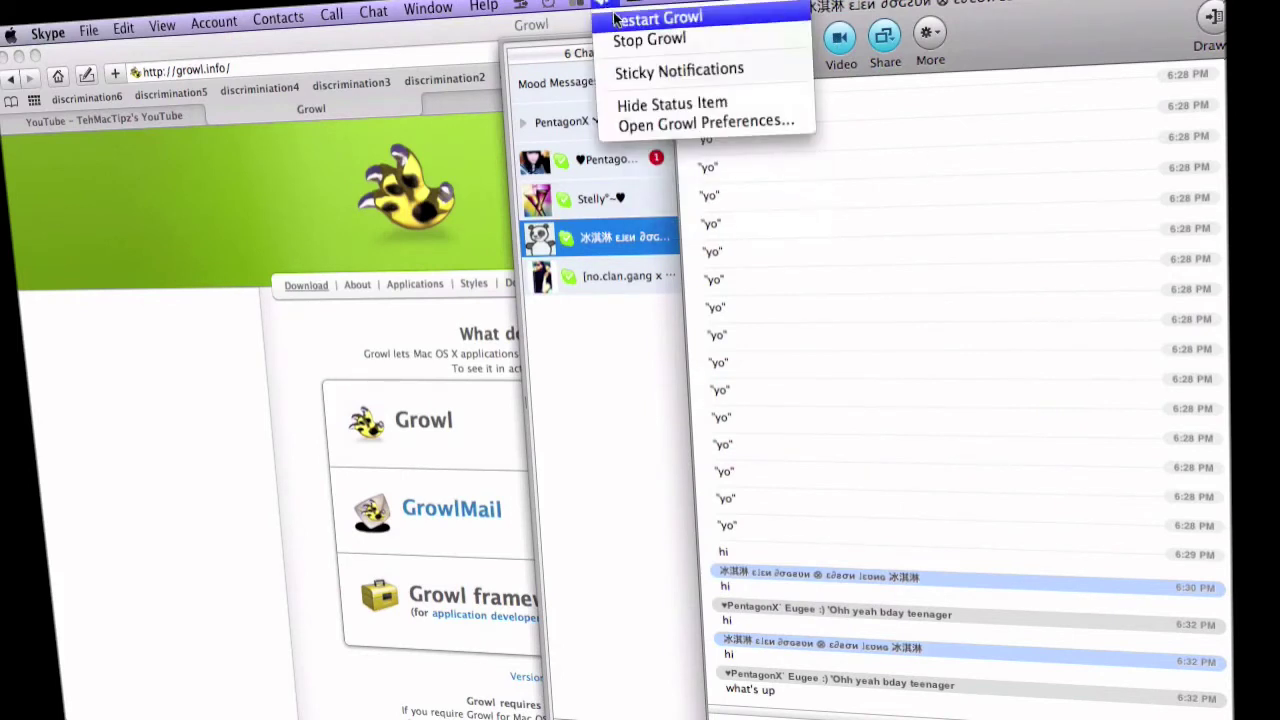
{"action": "left_click", "coordinate": [617, 20]}
{"action": "left_click", "coordinate": [613, 8]}
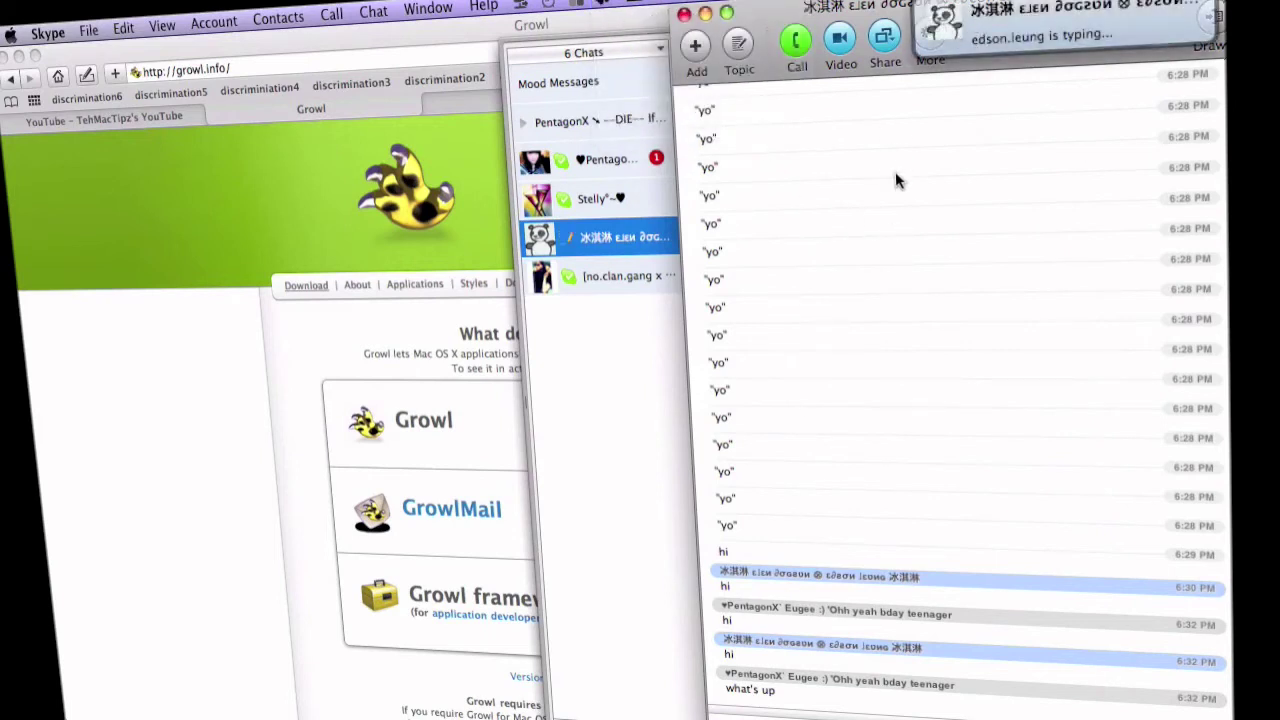
{"action": "left_click", "coordinate": [603, 6]}
{"action": "left_click", "coordinate": [625, 39]}
Step: Start Growl again from the menu-bar icon and close the menu
{"action": "left_click", "coordinate": [603, 6]}
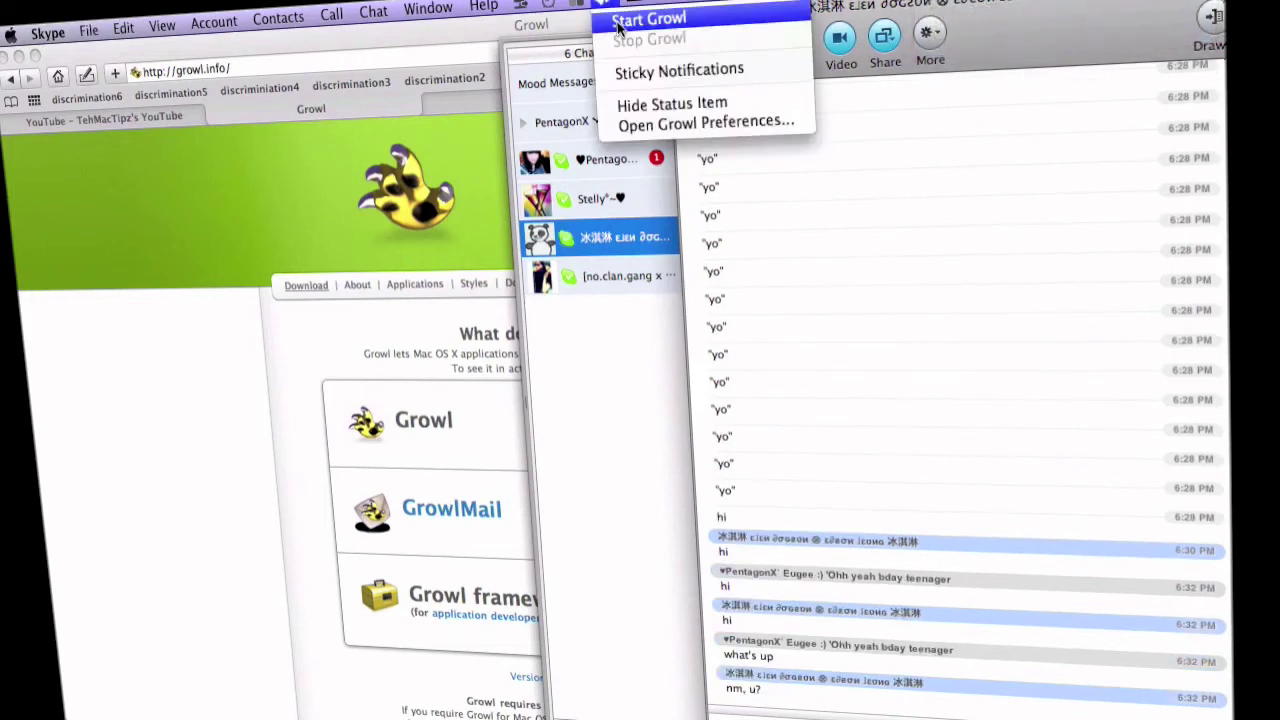
{"action": "left_click", "coordinate": [617, 22]}
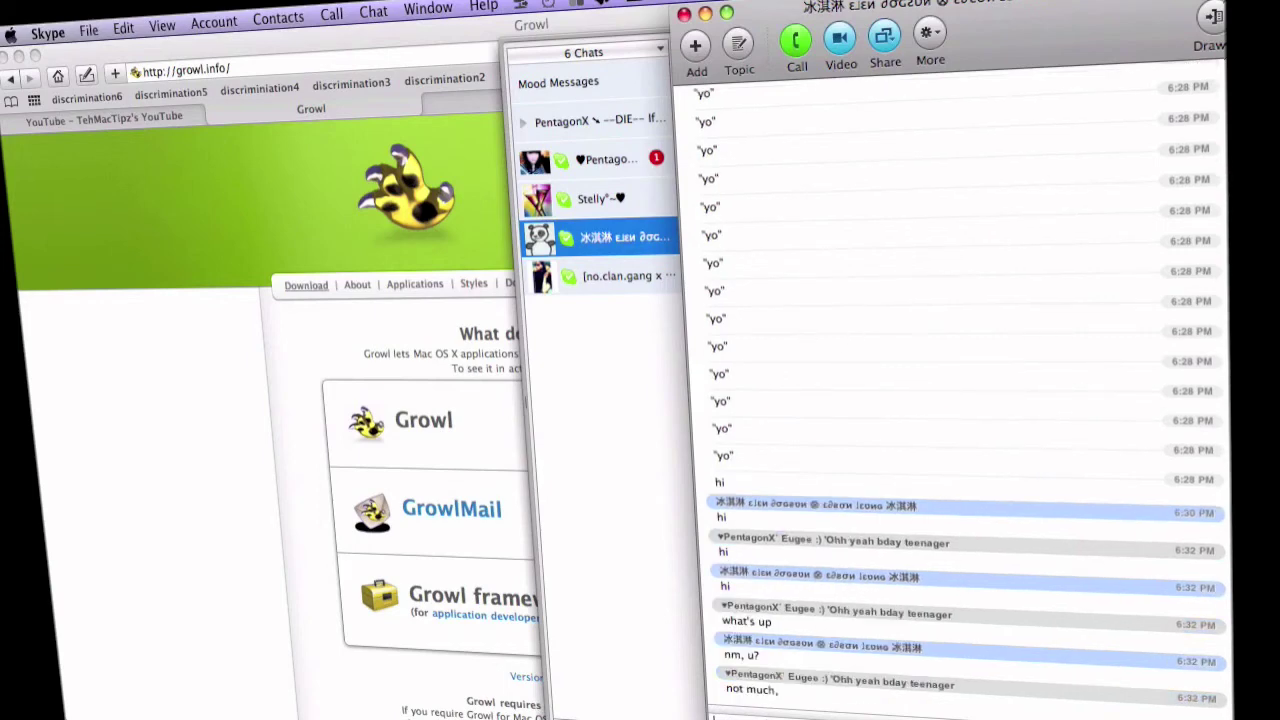
{"action": "left_click", "coordinate": [606, 5]}
{"action": "left_click", "coordinate": [649, 38]}
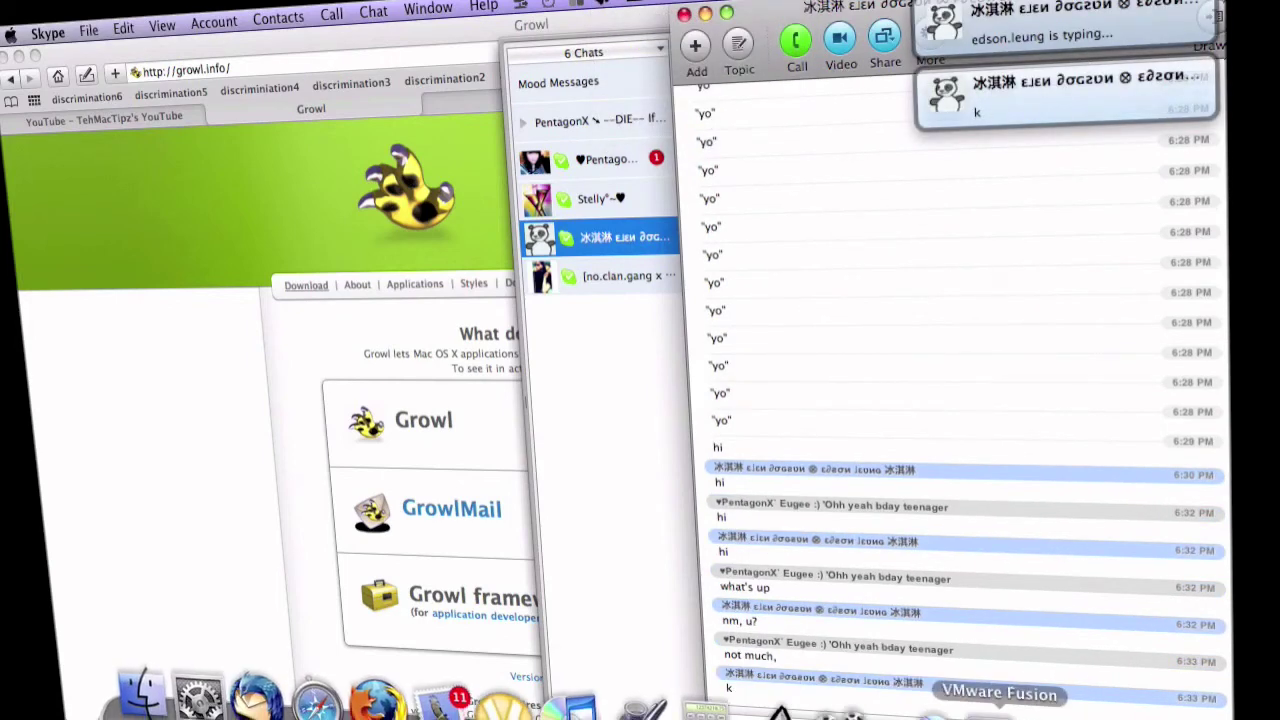
Step: Reopen the Growl pane, view its Applications list, then switch to Display Options
{"action": "left_click", "coordinate": [200, 690]}
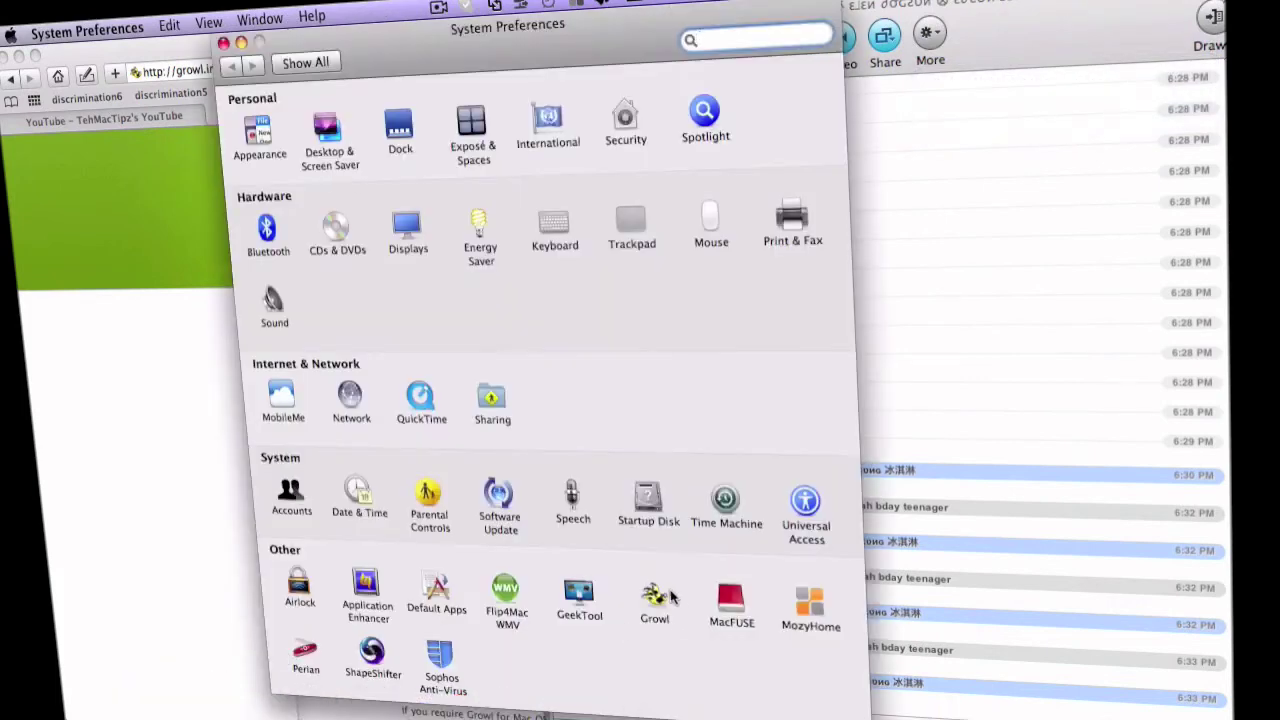
{"action": "left_click", "coordinate": [658, 598]}
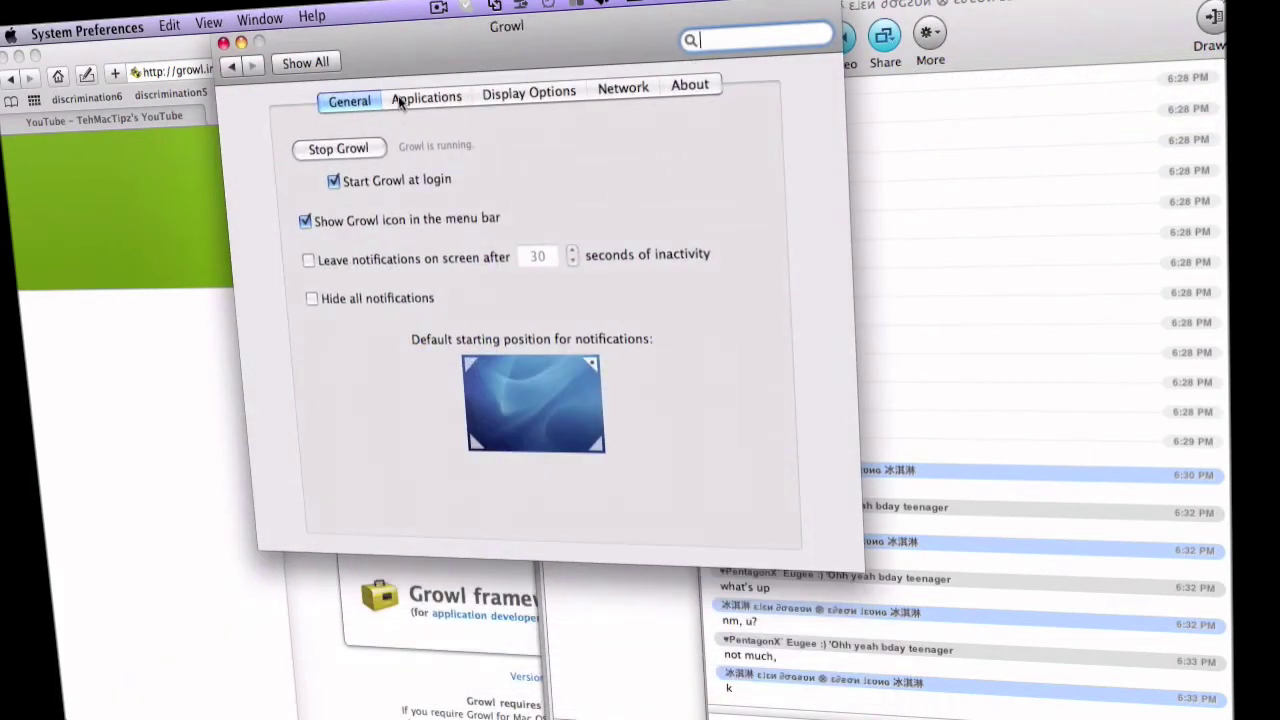
{"action": "left_click", "coordinate": [399, 104]}
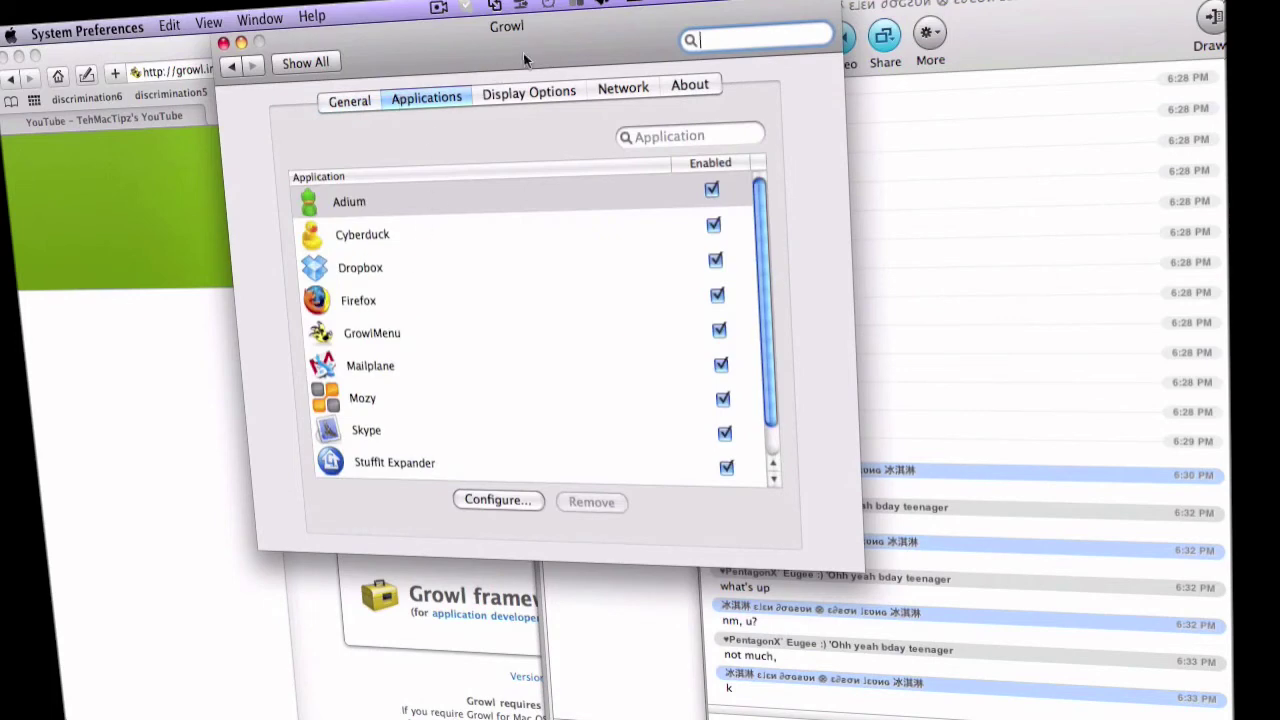
{"action": "left_click", "coordinate": [521, 92]}
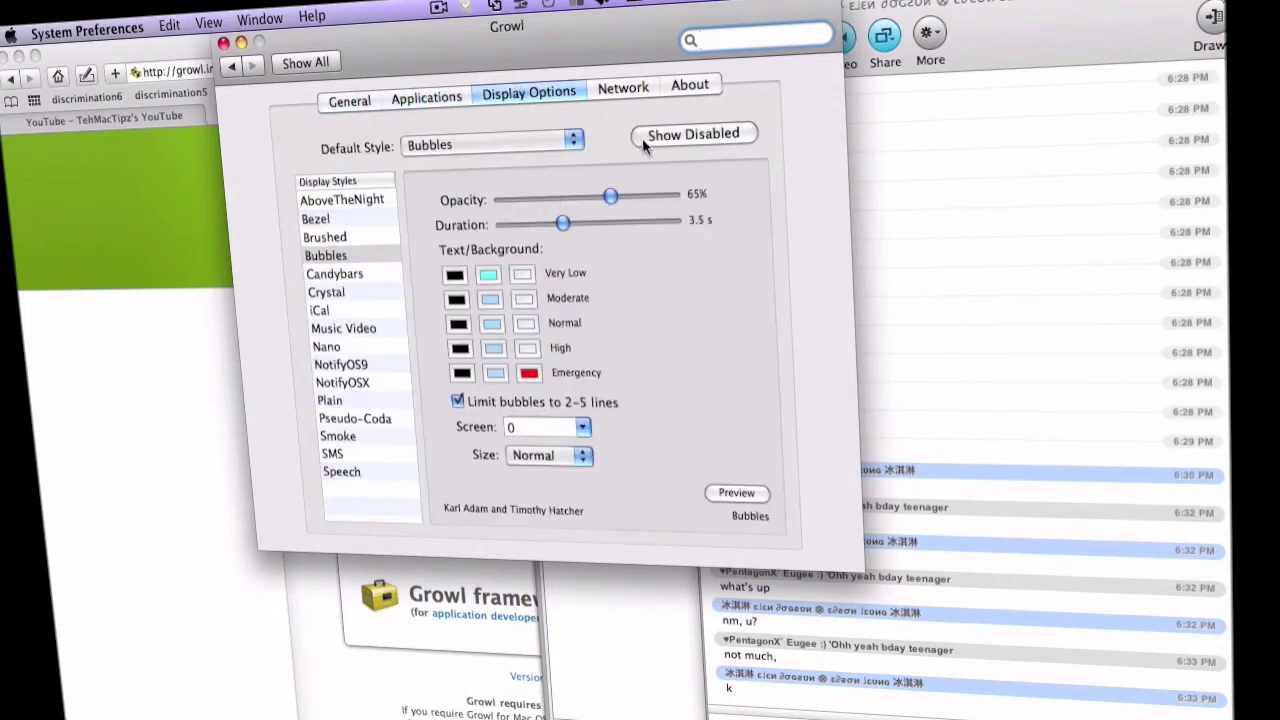
Step: Preview NotifyOSX, Plain, Pseudo-Coda and Smoke as the default display style
{"action": "left_click", "coordinate": [532, 145]}
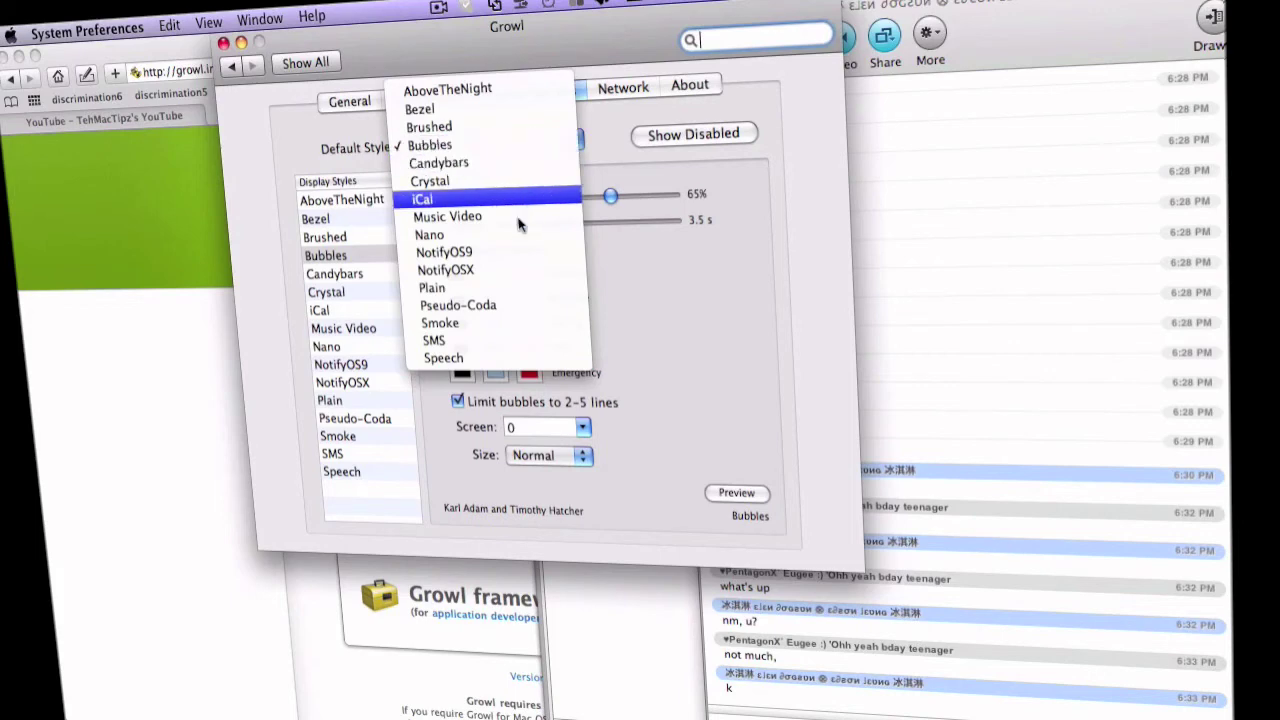
{"action": "left_click", "coordinate": [487, 270]}
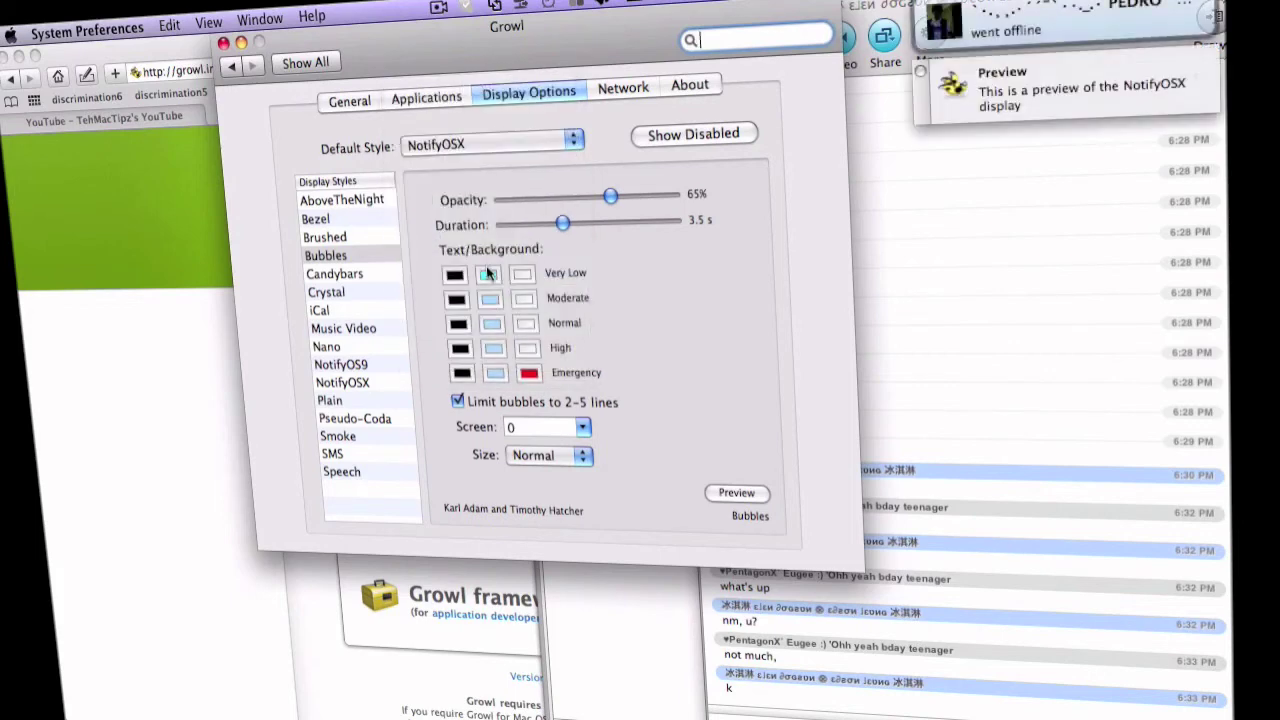
{"action": "left_click", "coordinate": [476, 145]}
{"action": "left_click", "coordinate": [470, 164]}
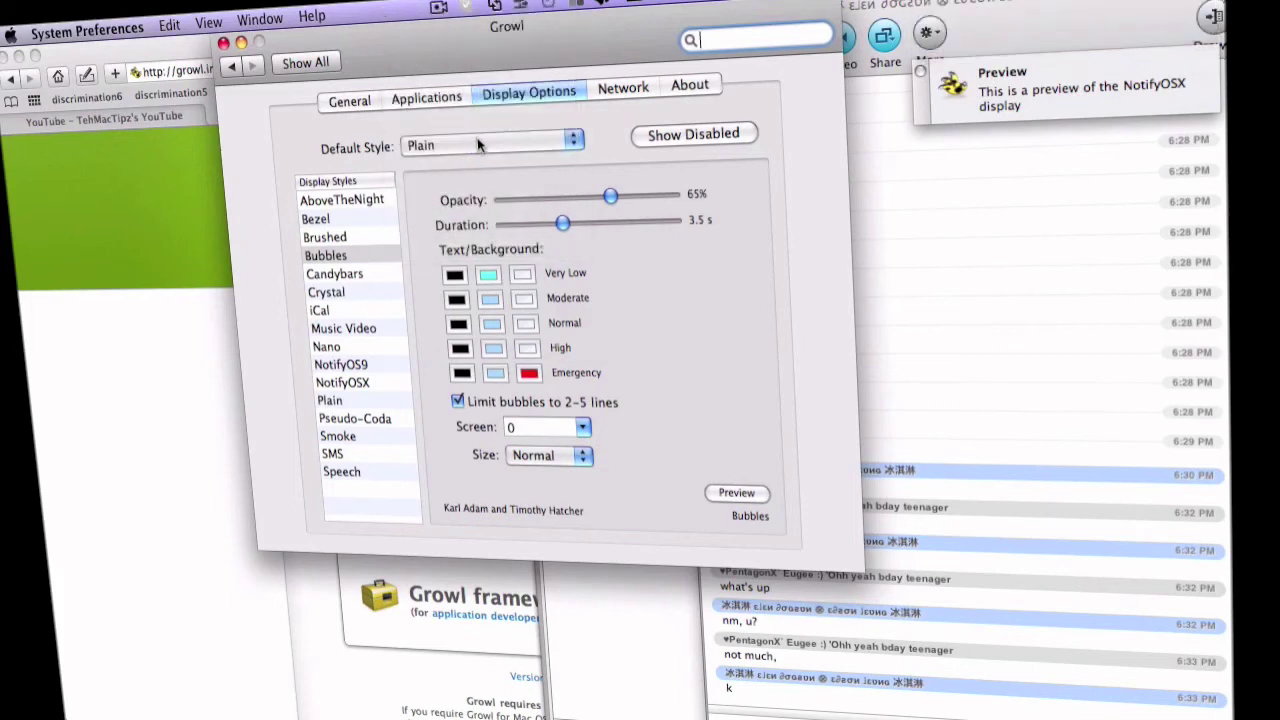
{"action": "left_click", "coordinate": [478, 146]}
{"action": "left_click", "coordinate": [480, 162]}
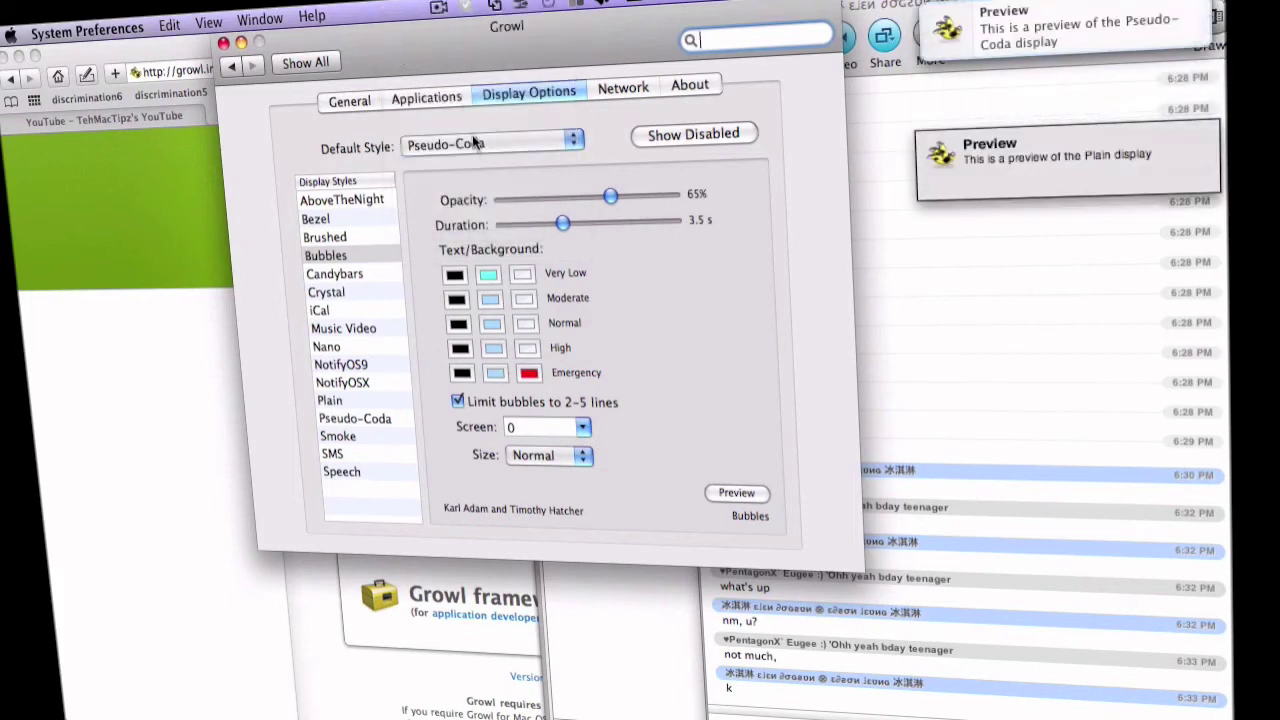
{"action": "left_click", "coordinate": [474, 143]}
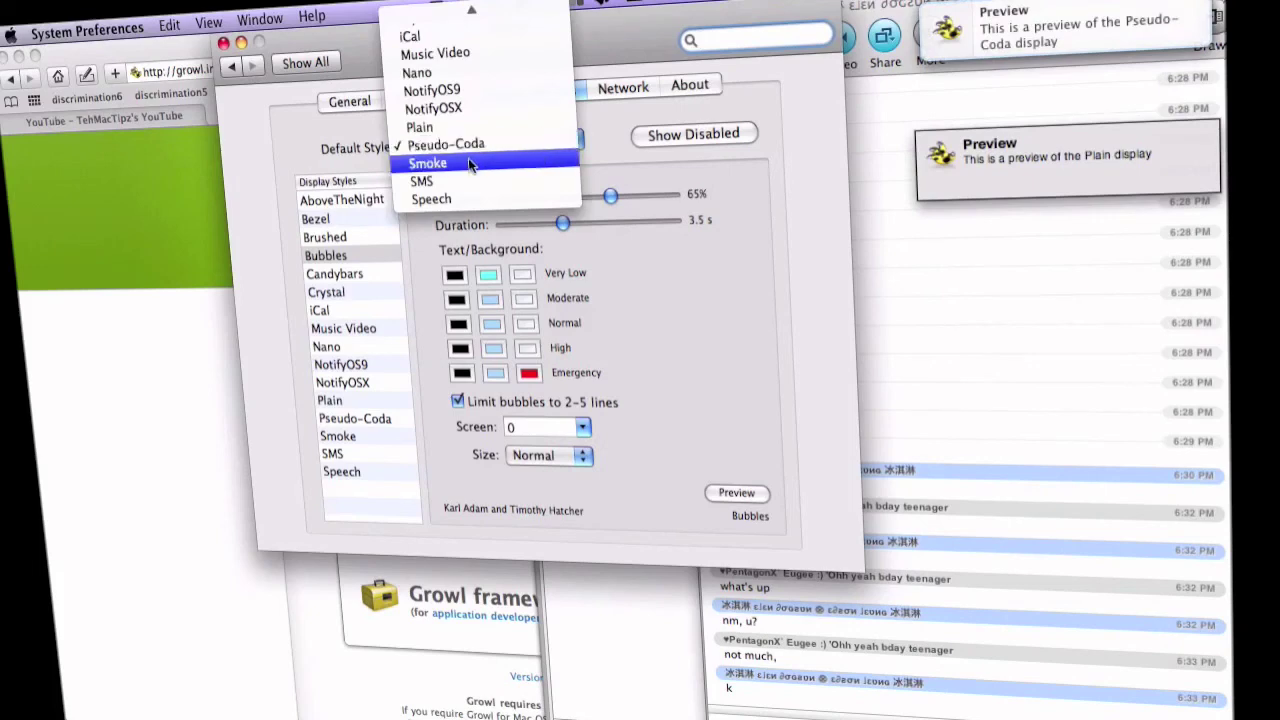
{"action": "left_click", "coordinate": [470, 164]}
Step: Try SMS and Speech as the default style, settling on SMS
{"action": "left_click", "coordinate": [467, 140]}
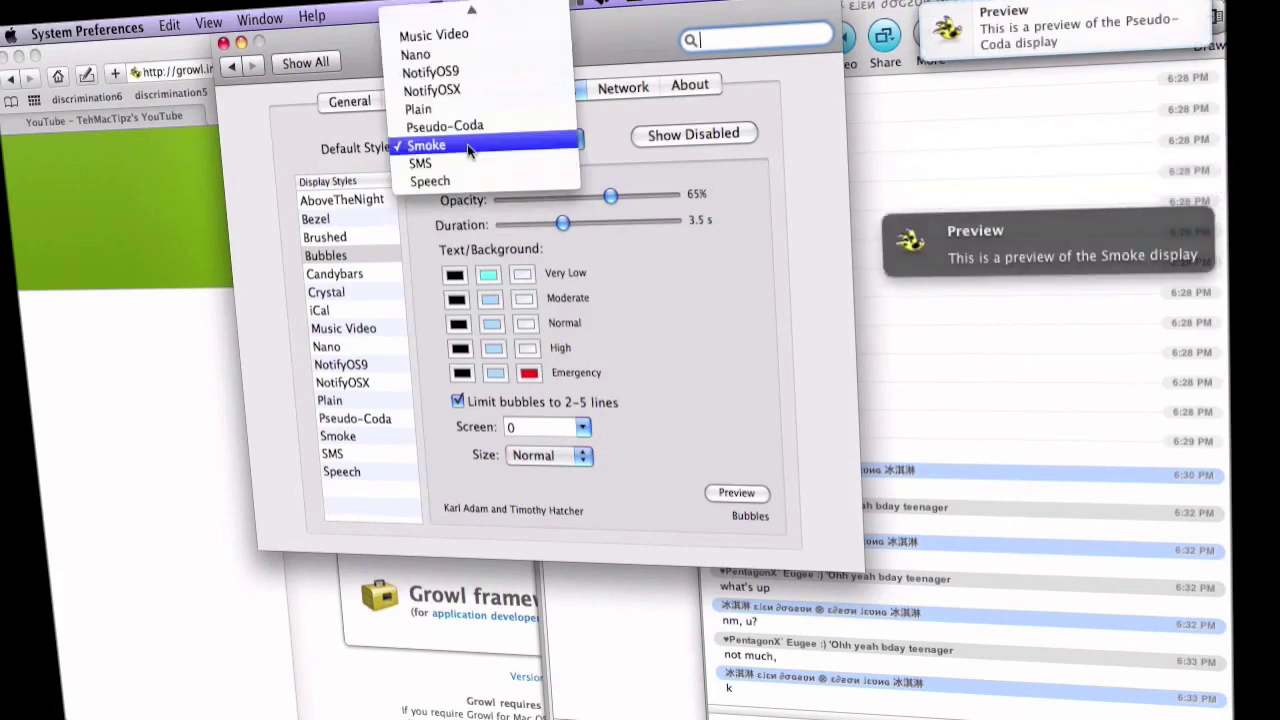
{"action": "left_click", "coordinate": [470, 164]}
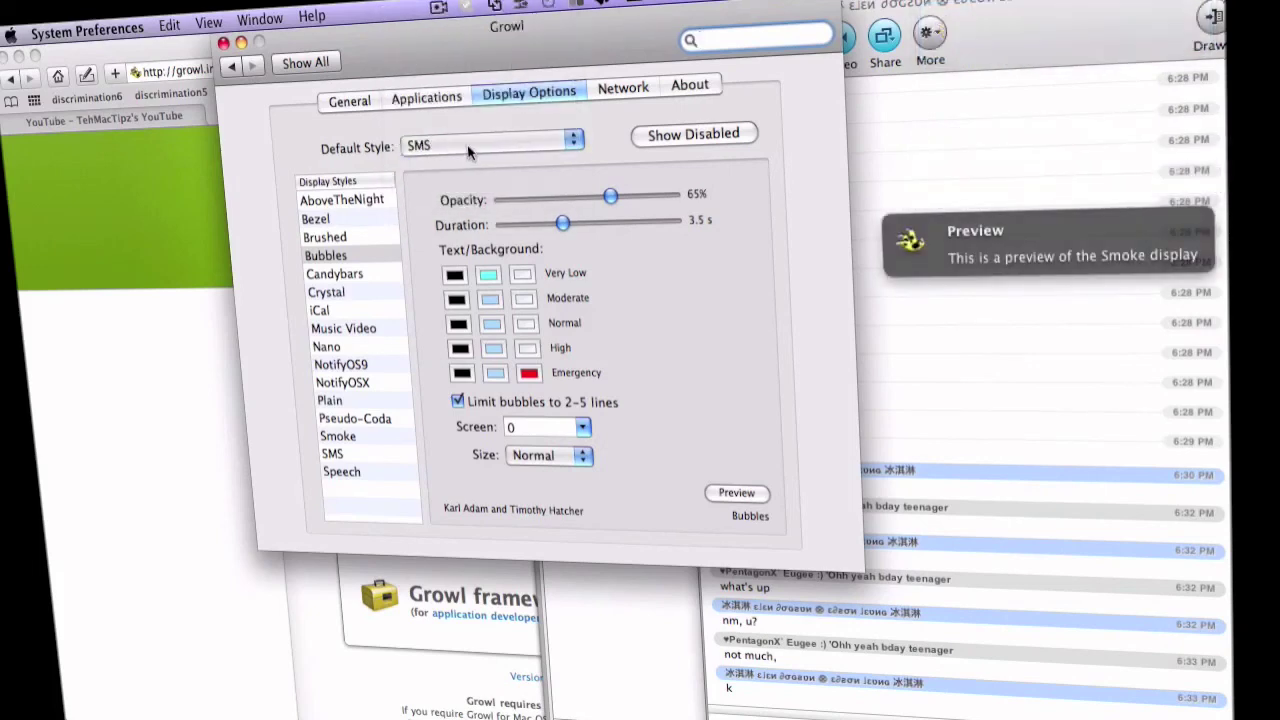
{"action": "left_click", "coordinate": [470, 148]}
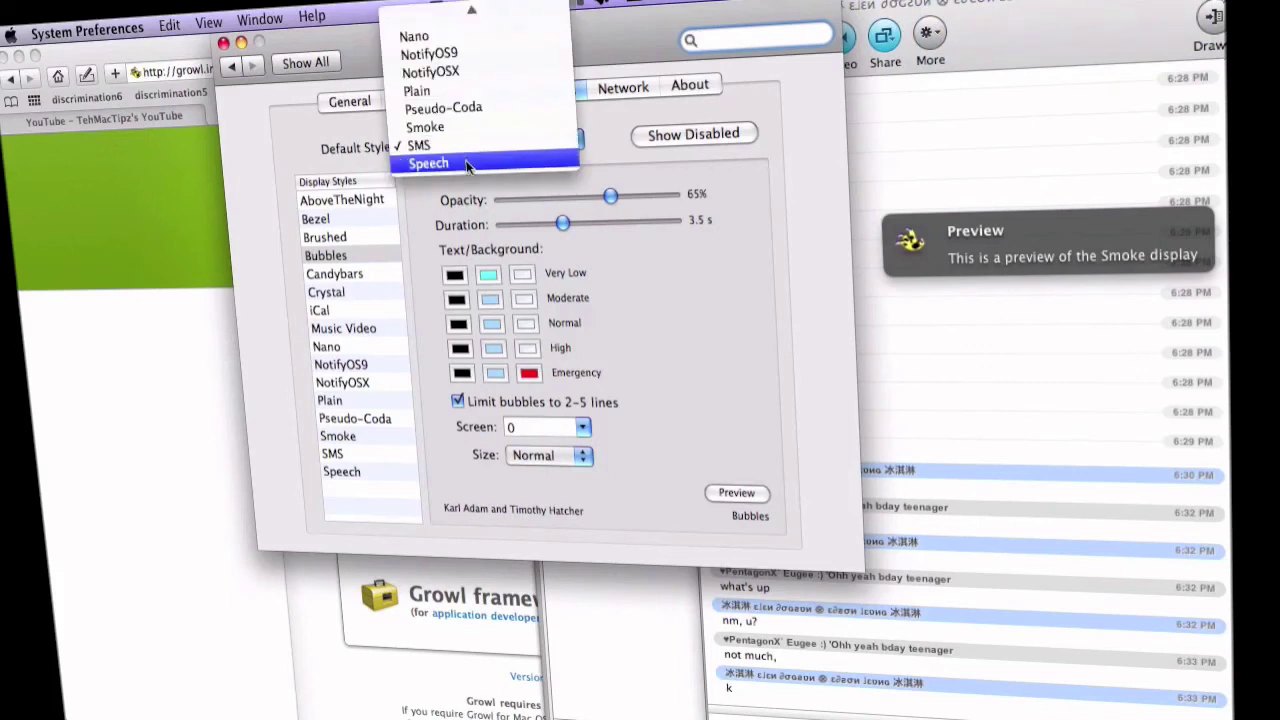
{"action": "left_click", "coordinate": [466, 163]}
{"action": "left_click", "coordinate": [474, 142]}
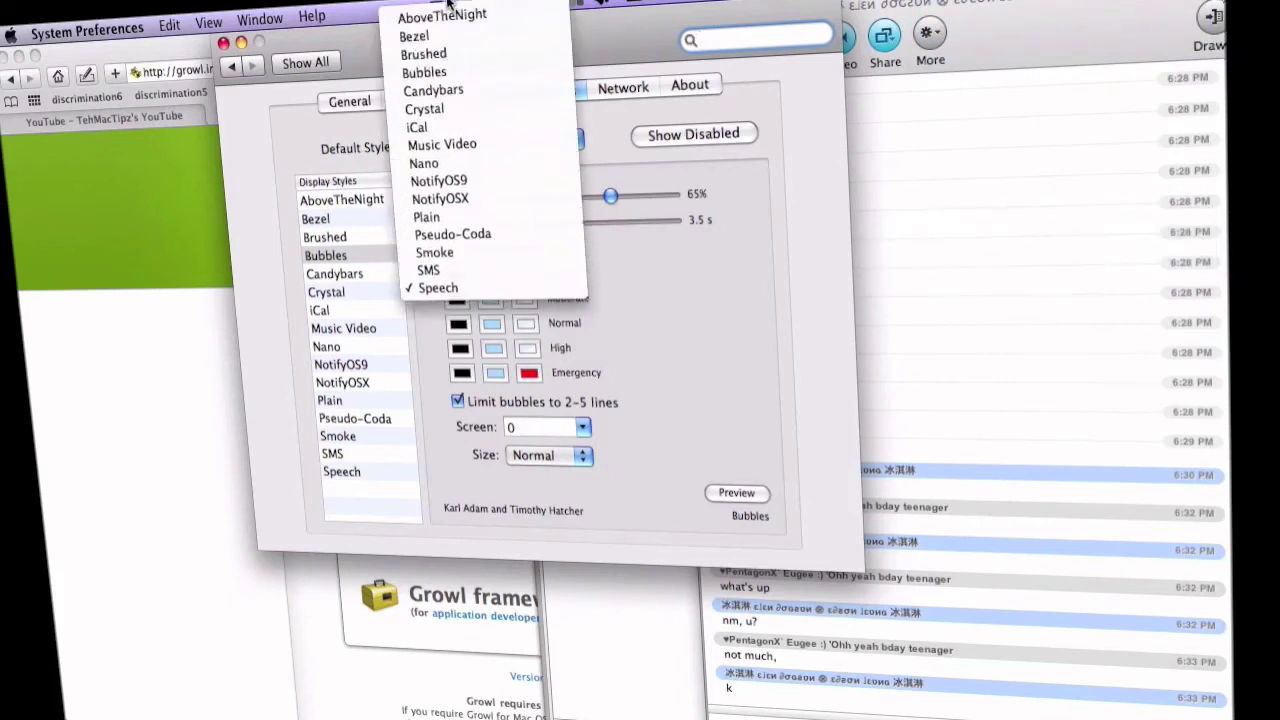
{"action": "left_click", "coordinate": [440, 270]}
{"action": "left_click", "coordinate": [440, 143]}
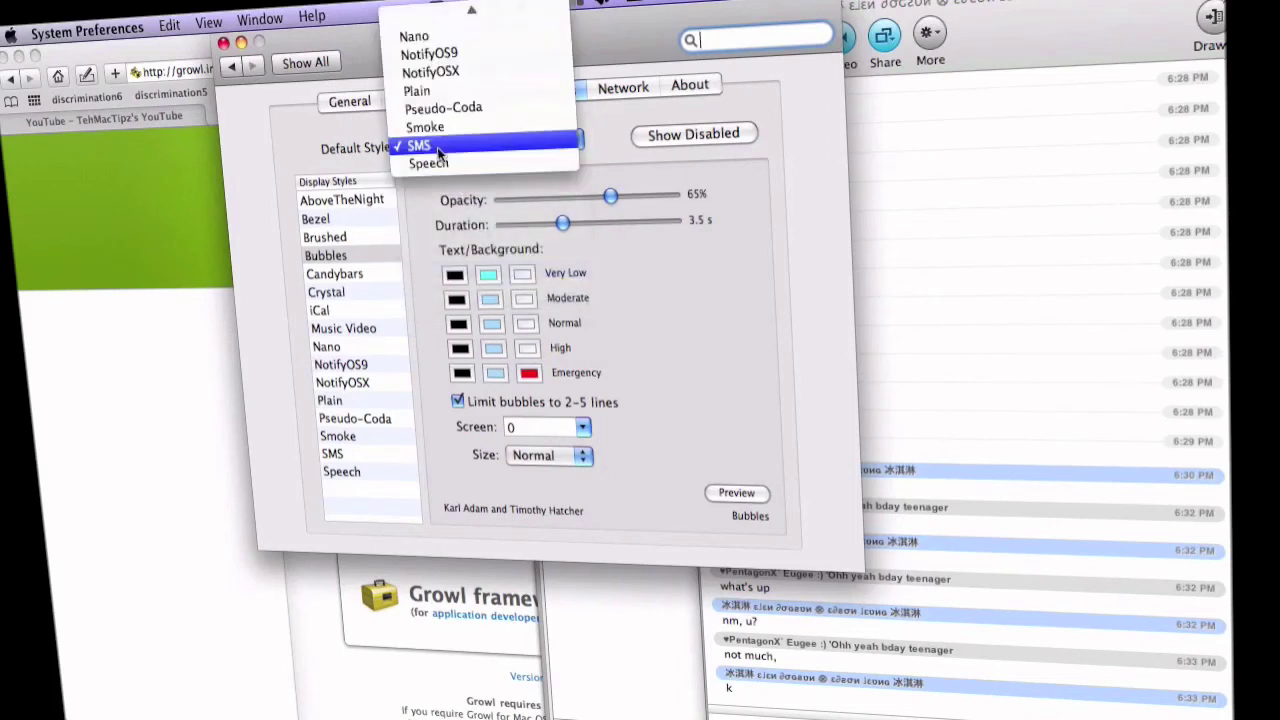
Step: Preview AboveTheNight, Bezel, Brushed, Bubbles, Candybars and Crystal as the default style
{"action": "left_click", "coordinate": [445, 20]}
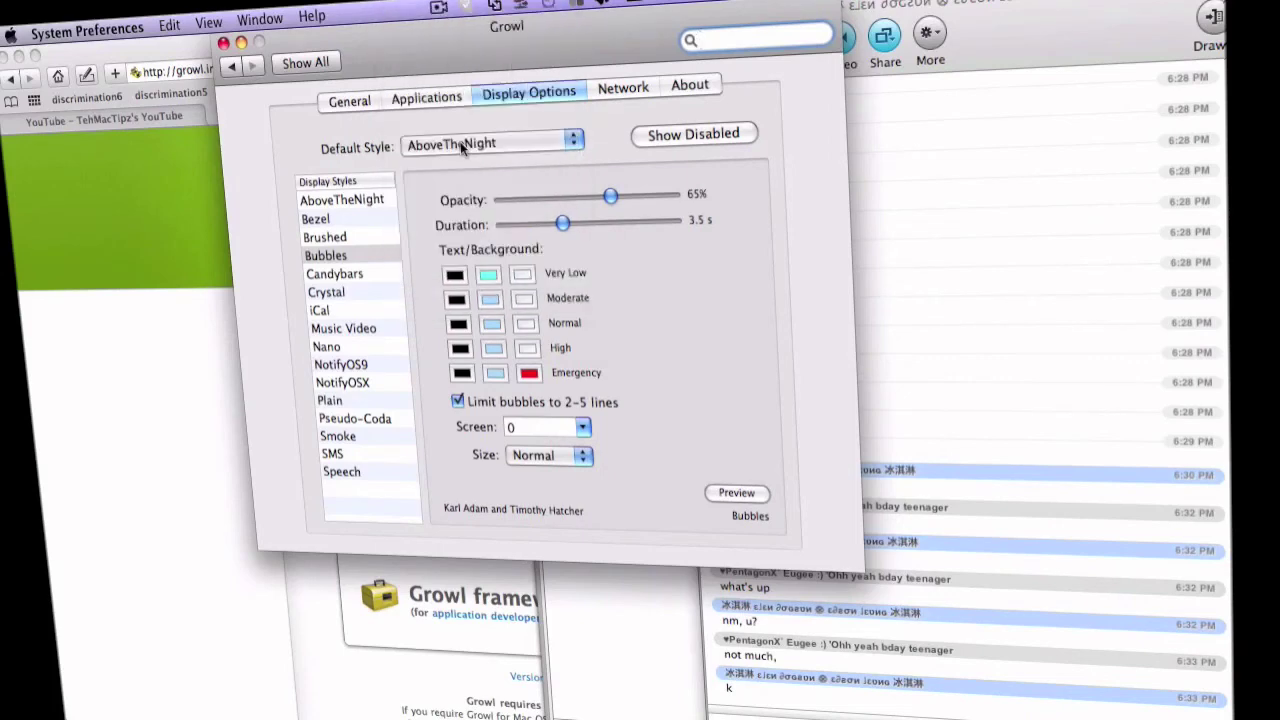
{"action": "left_click", "coordinate": [459, 145]}
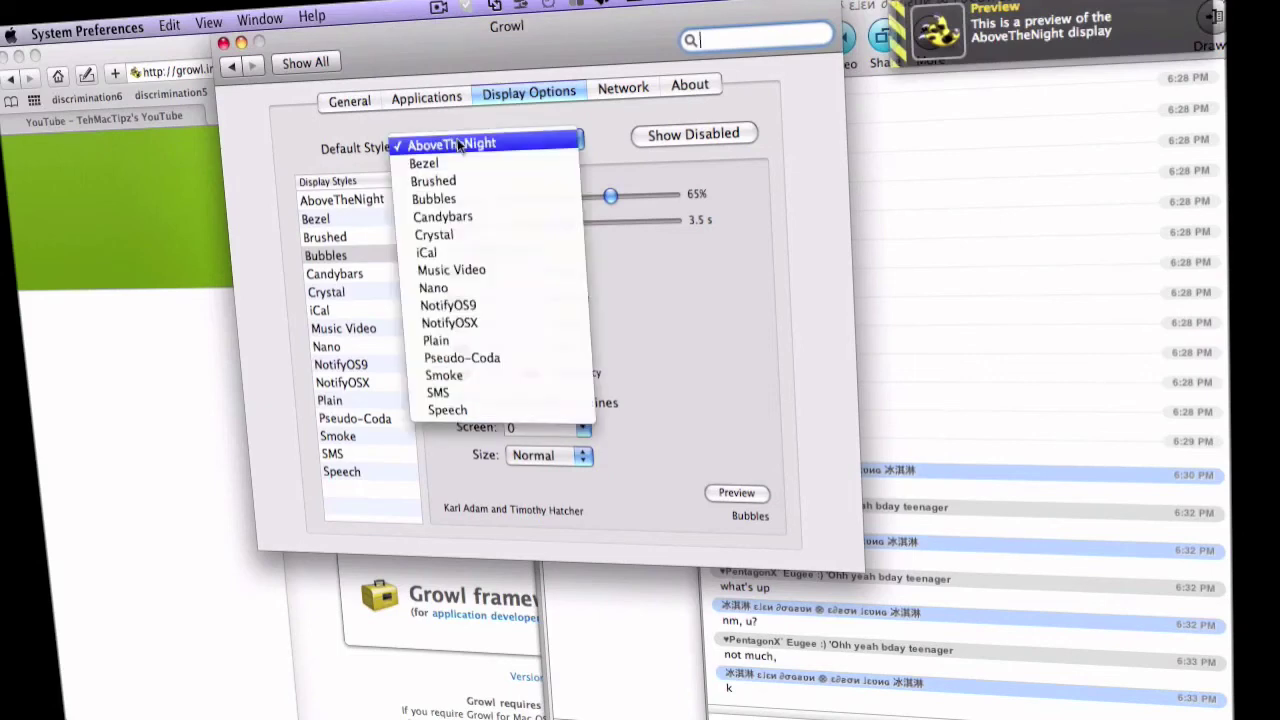
{"action": "left_click", "coordinate": [460, 160]}
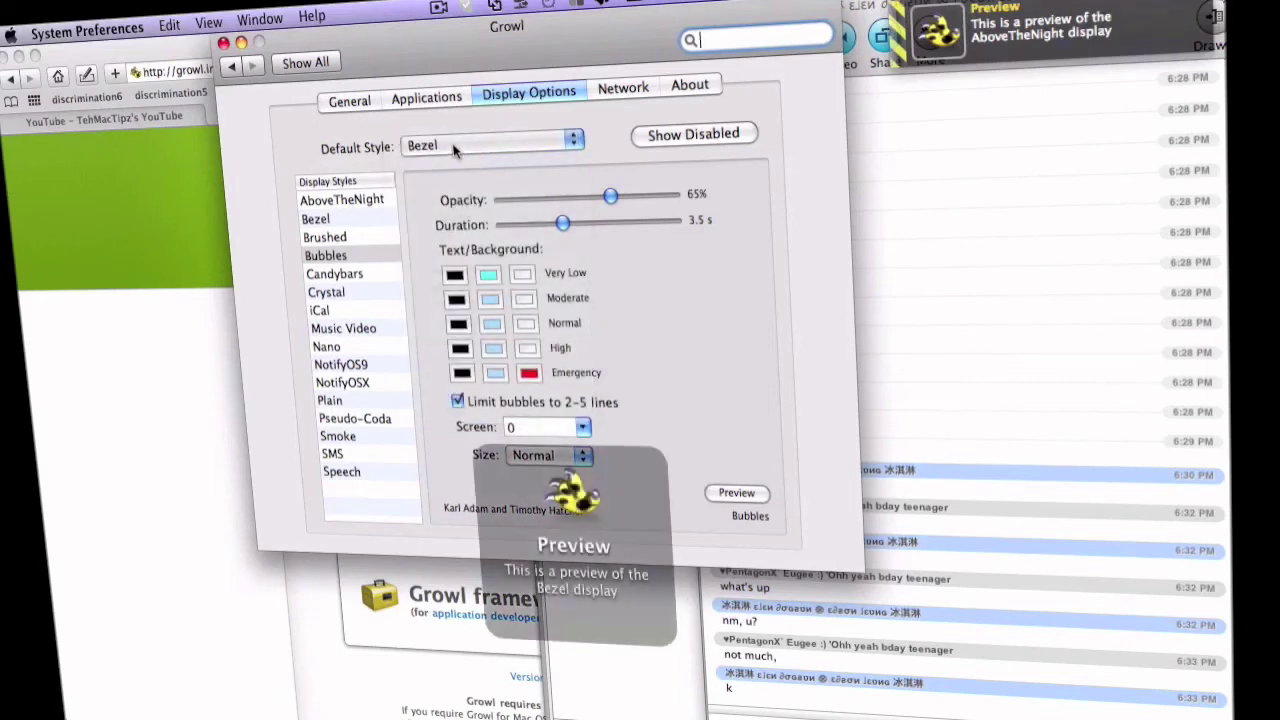
{"action": "left_click", "coordinate": [452, 148]}
{"action": "left_click", "coordinate": [453, 164]}
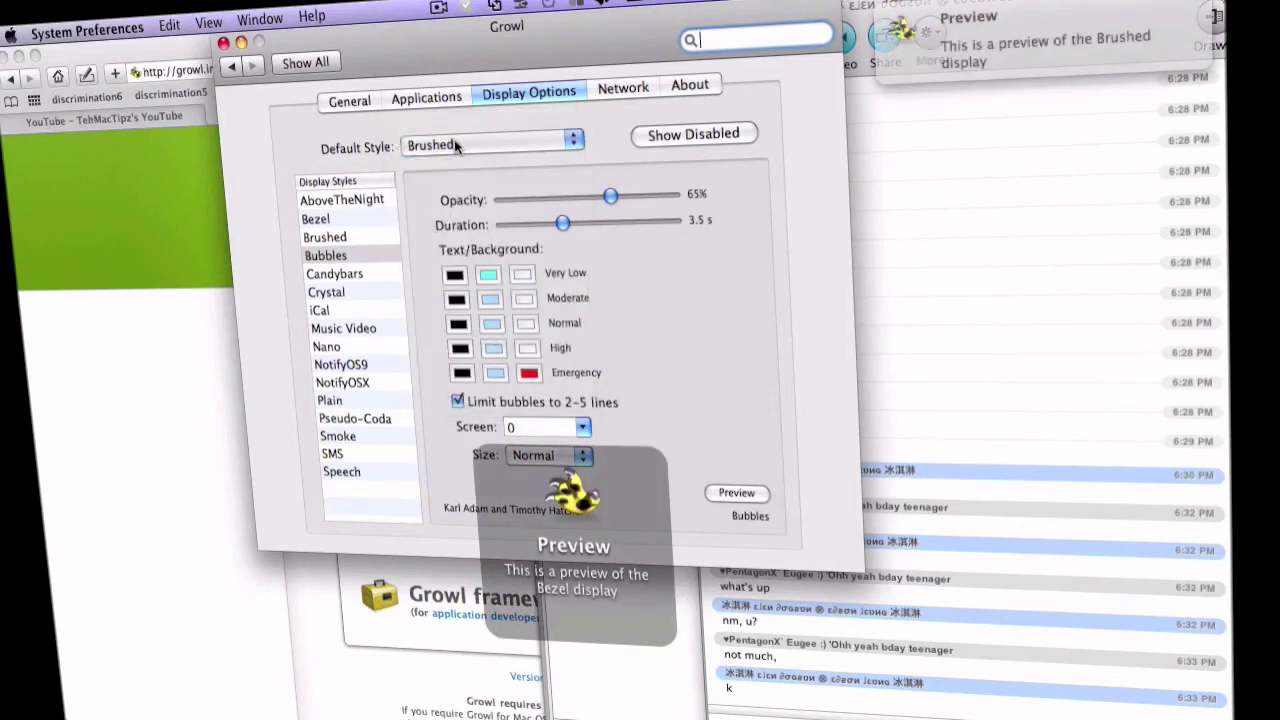
{"action": "left_click", "coordinate": [455, 146]}
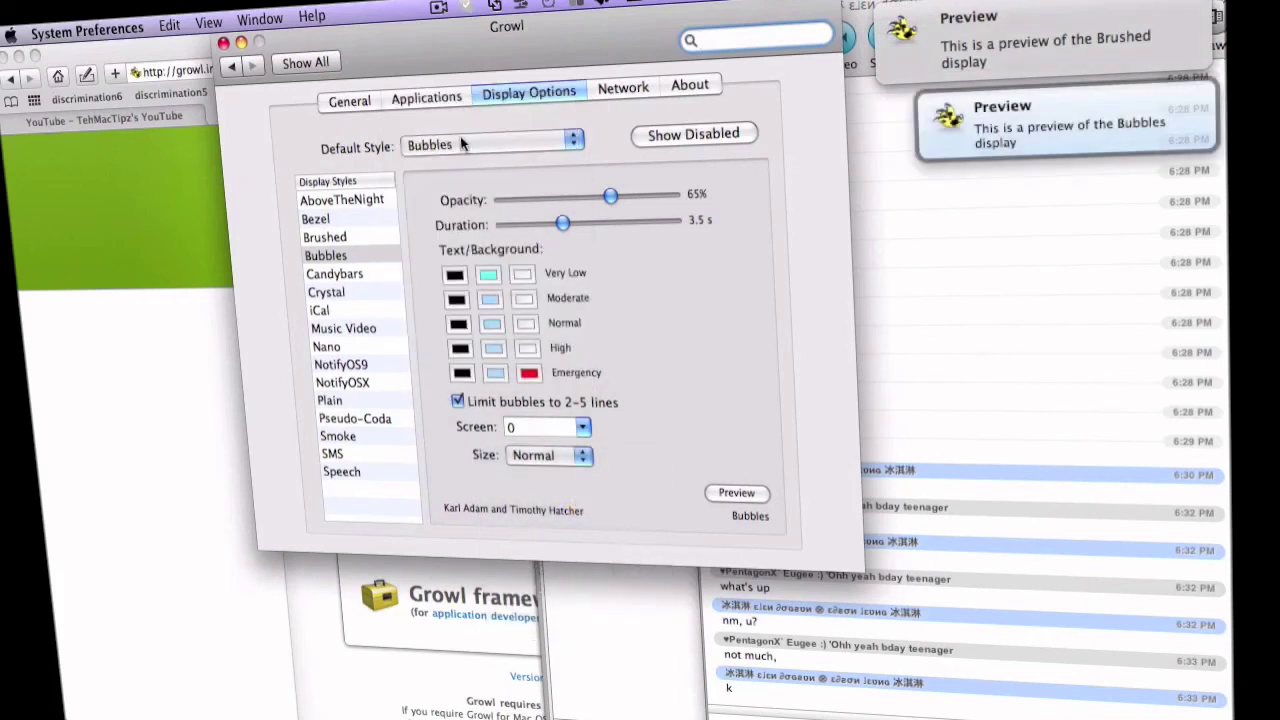
{"action": "left_click", "coordinate": [463, 146]}
{"action": "left_click", "coordinate": [459, 146]}
Step: Preview iCal, Music Video, Nano and NotifyOS9, then set the default style back to Bubbles
{"action": "left_click", "coordinate": [460, 163]}
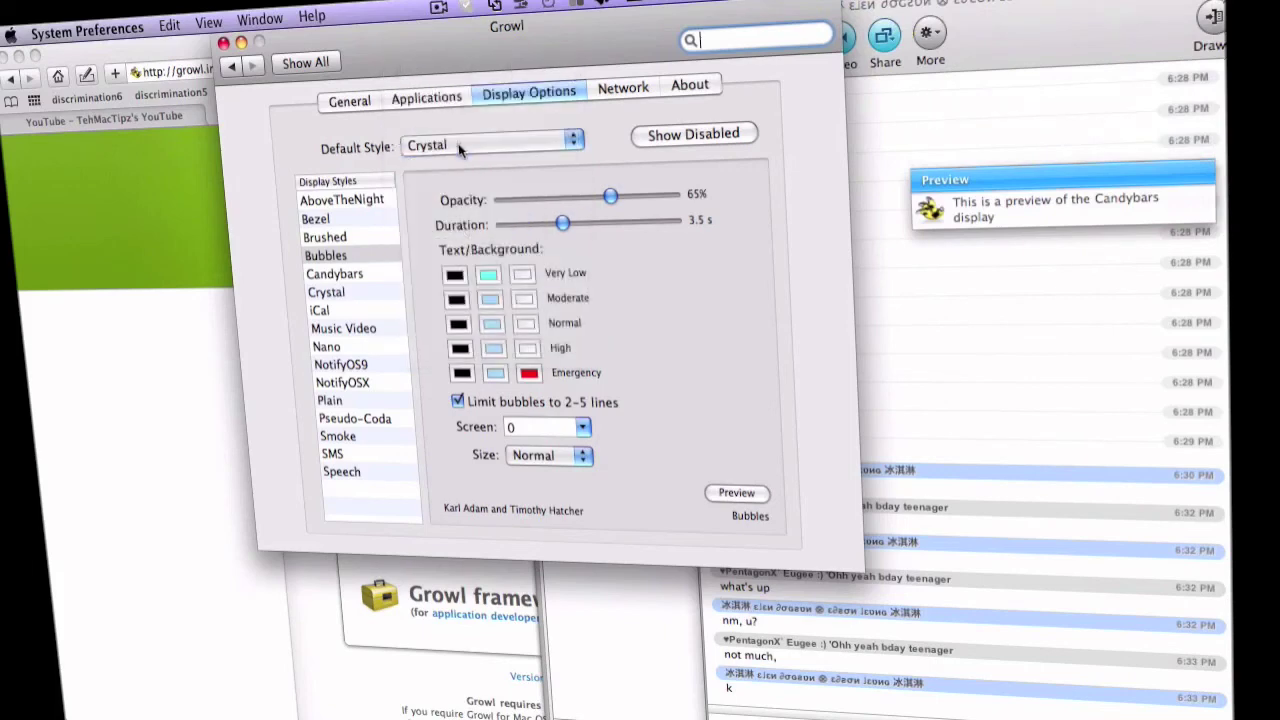
{"action": "left_click", "coordinate": [459, 145]}
{"action": "left_click", "coordinate": [460, 163]}
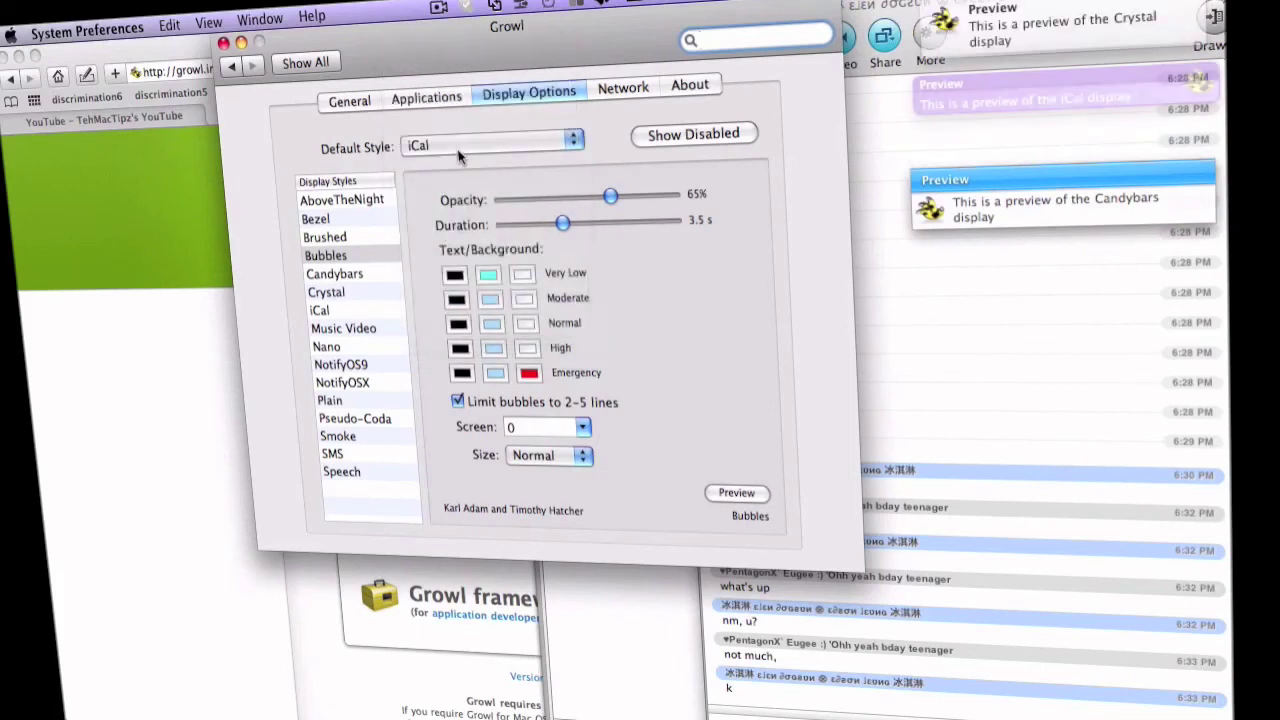
{"action": "left_click", "coordinate": [460, 163]}
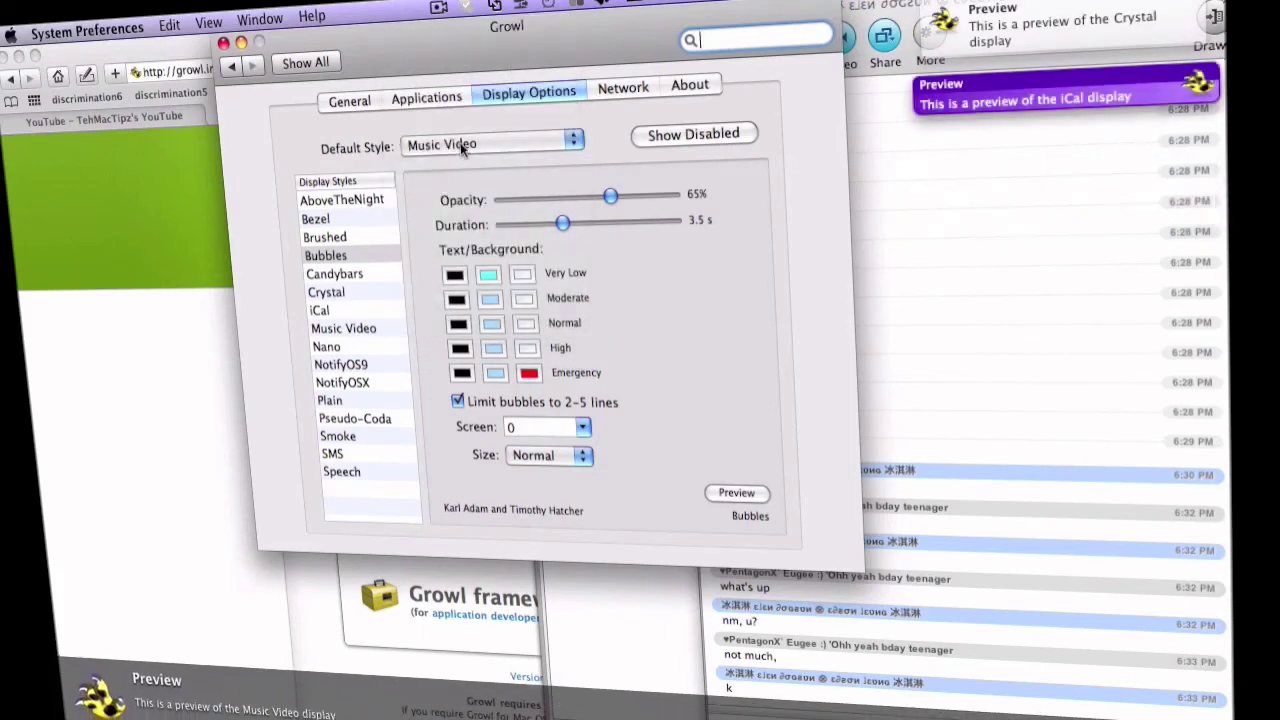
{"action": "left_click", "coordinate": [460, 146]}
{"action": "left_click", "coordinate": [460, 163]}
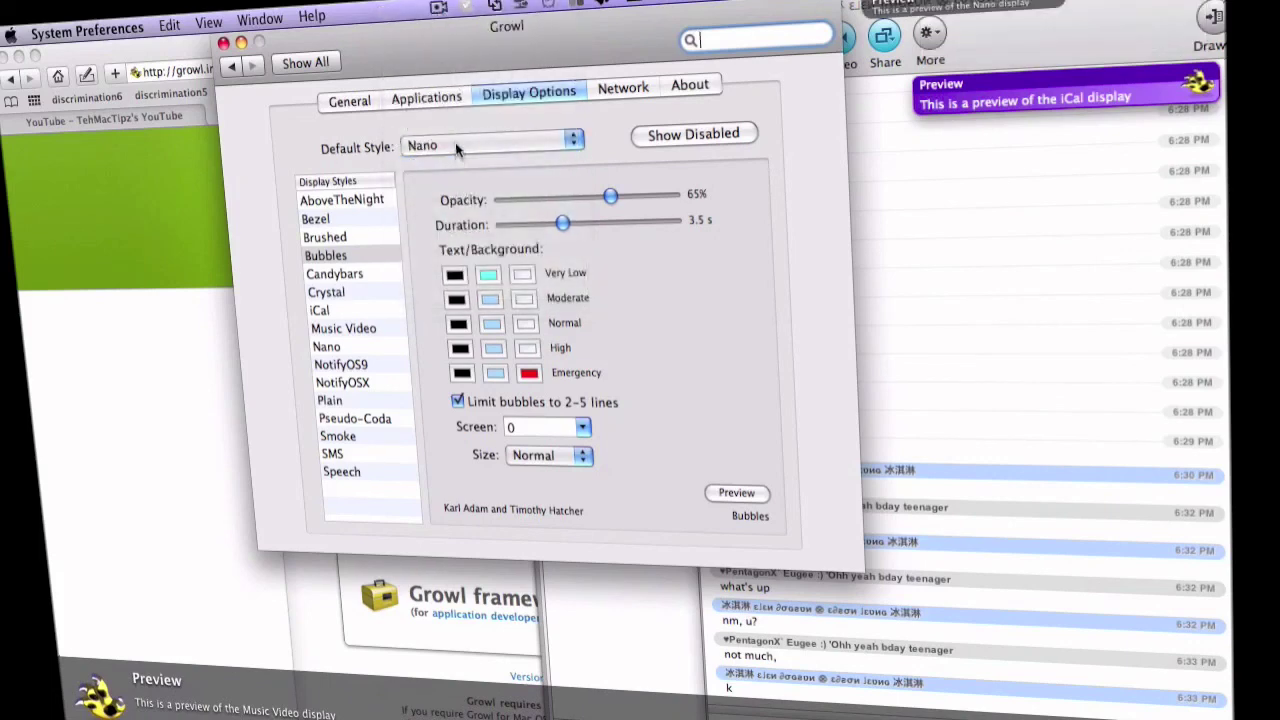
{"action": "left_click", "coordinate": [460, 146]}
{"action": "left_click", "coordinate": [460, 146]}
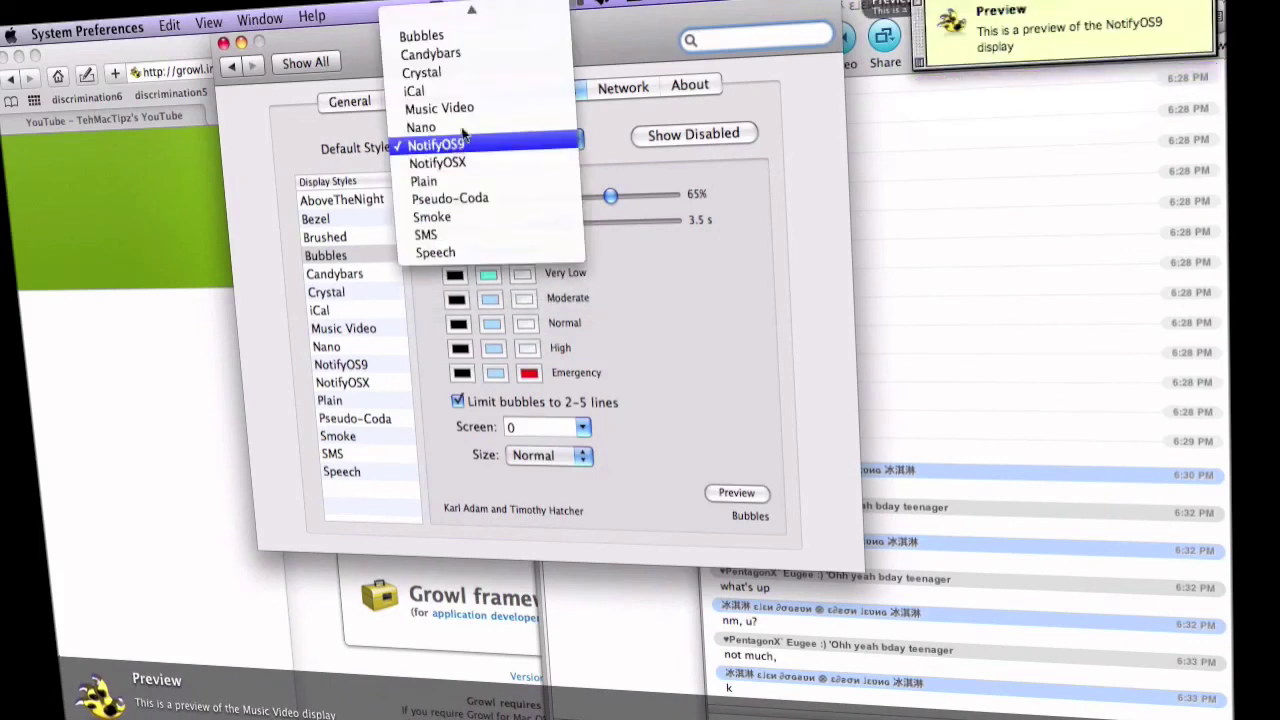
{"action": "left_click", "coordinate": [455, 35]}
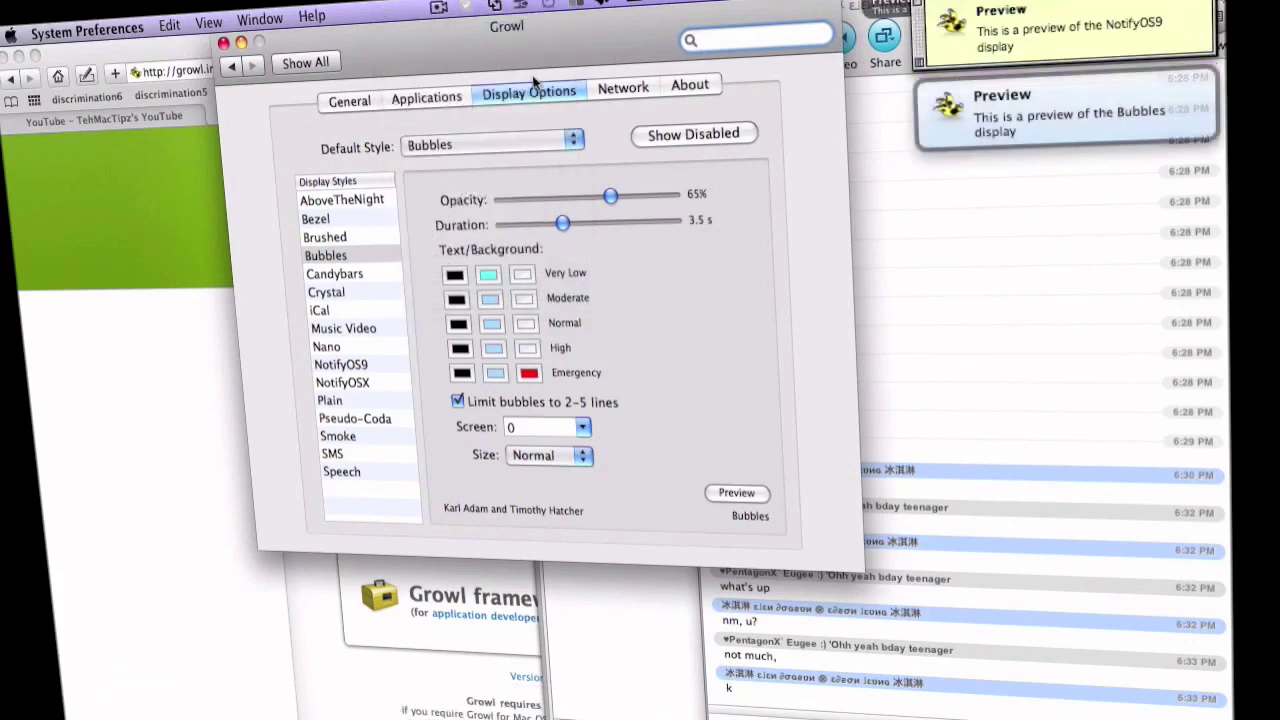
Step: Review Growl's Network settings and version 1.2 credits, then quit System Preferences to growl.info
{"action": "left_click", "coordinate": [620, 89]}
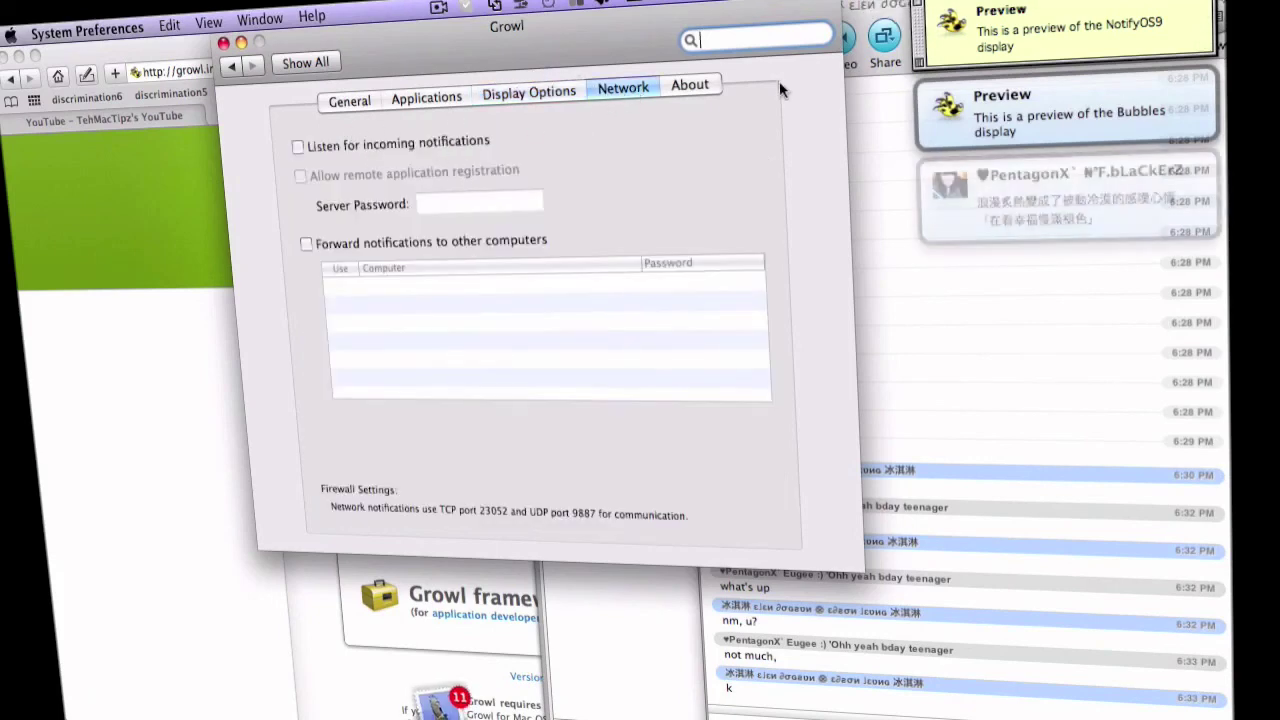
{"action": "left_click", "coordinate": [701, 90]}
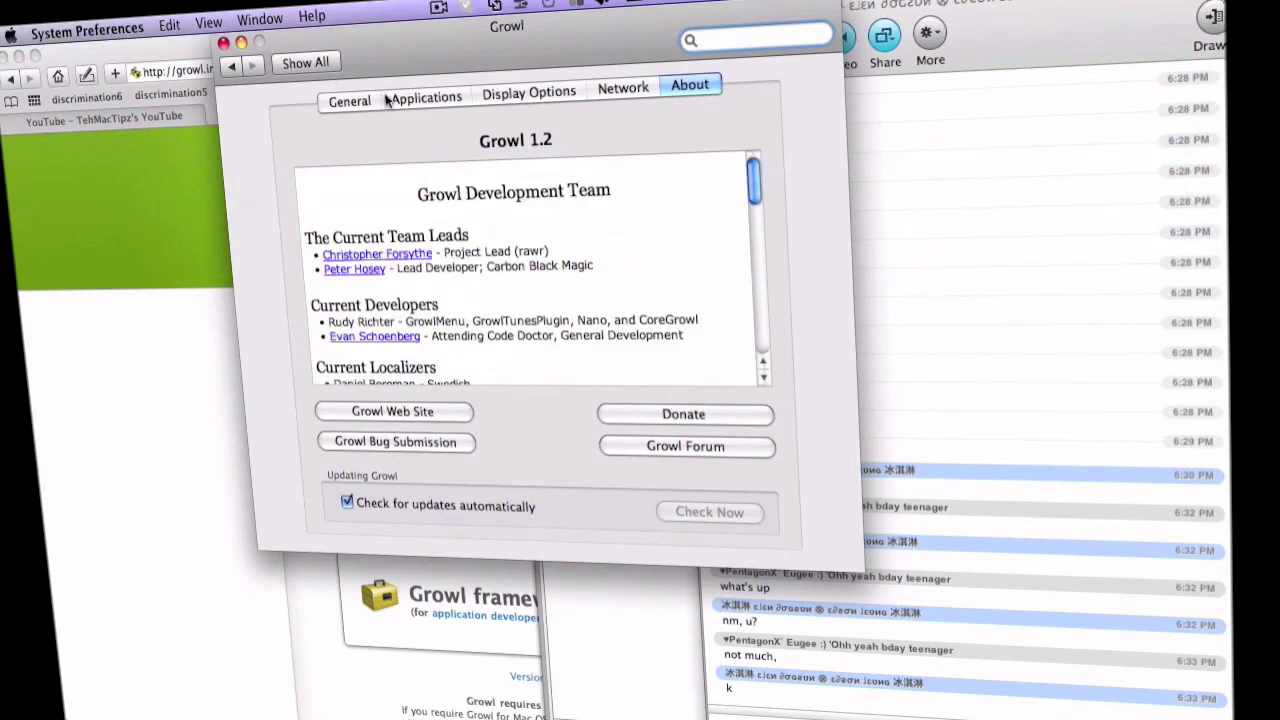
{"action": "key", "text": "super+q"}
{"action": "left_click", "coordinate": [630, 370]}
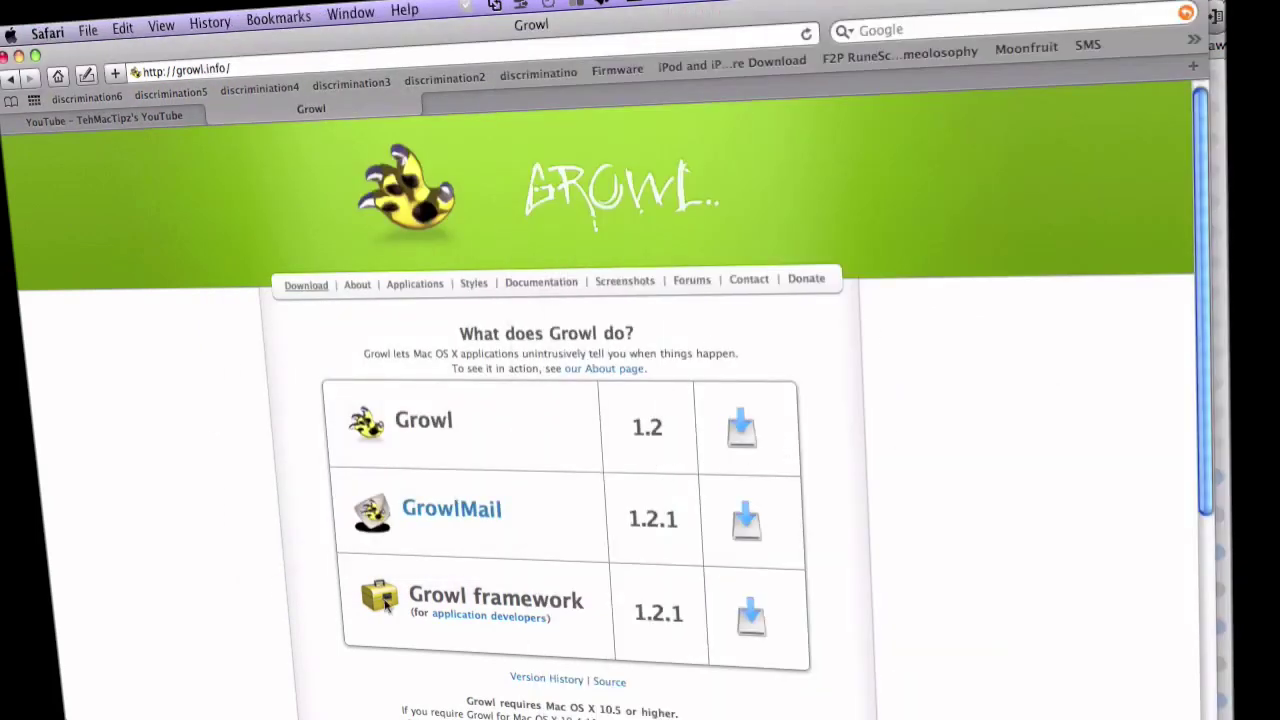
{"action": "mouse_move", "coordinate": [197, 695]}
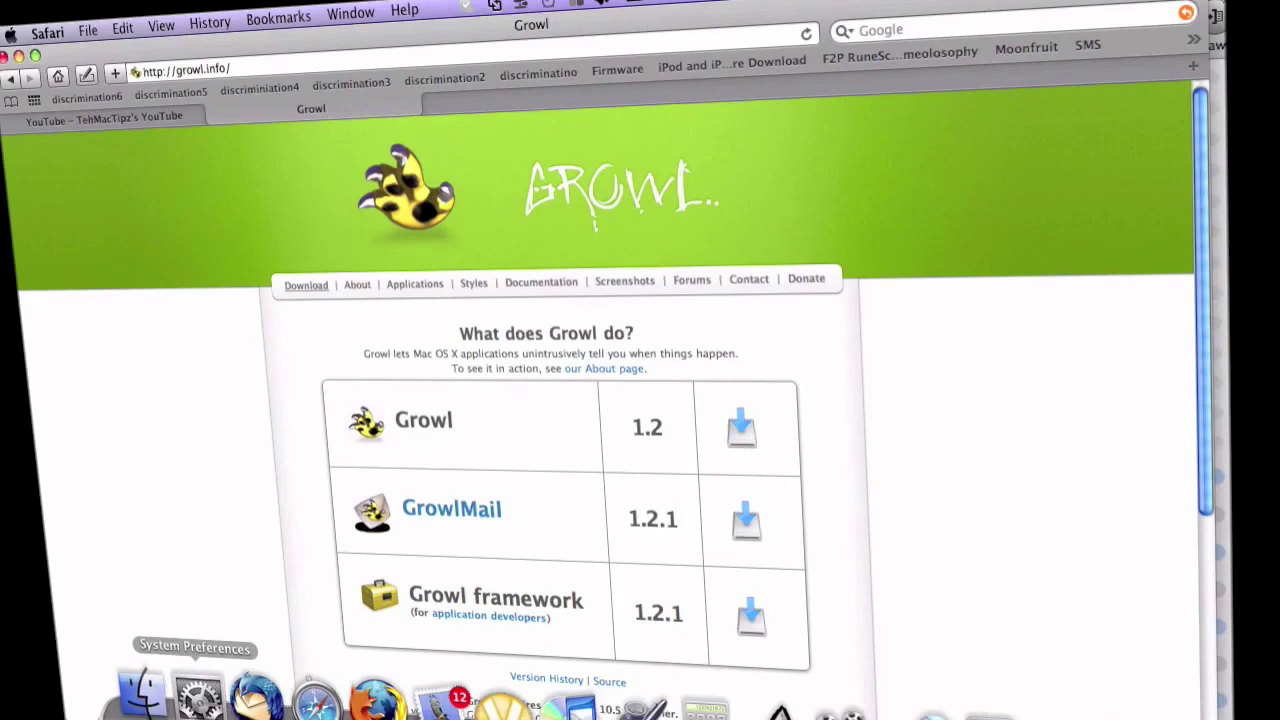
Step: Open System Preferences and load the Growl pane under Other
{"action": "left_click", "coordinate": [198, 695]}
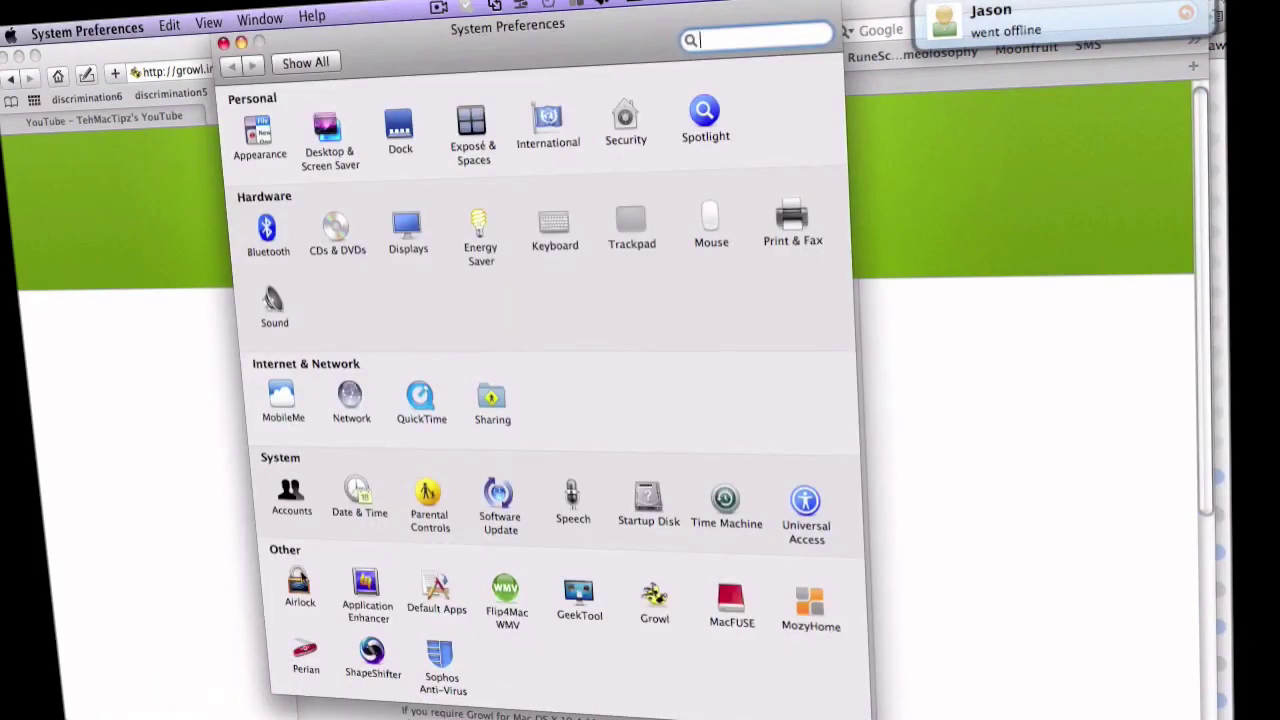
{"action": "left_click", "coordinate": [656, 600]}
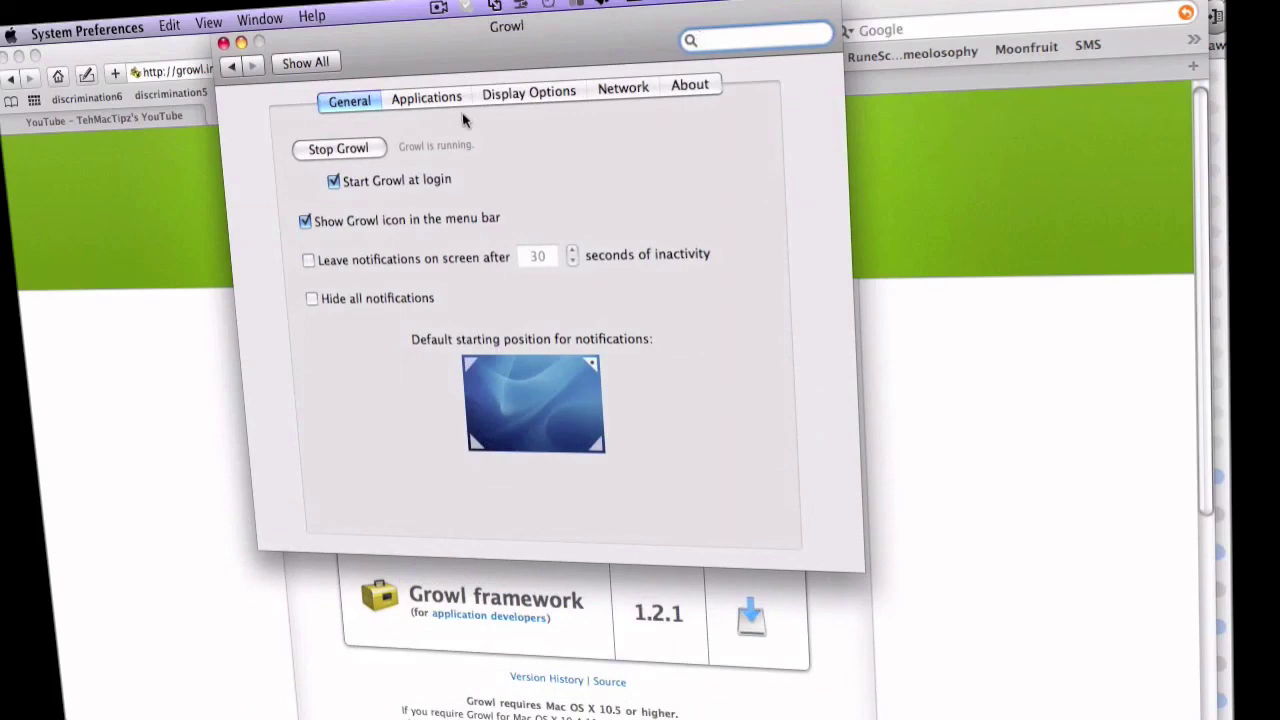
Step: Quit System Preferences and scroll growl.info to the Mac OS X requirements and hosting credits
{"action": "key", "text": "super+q"}
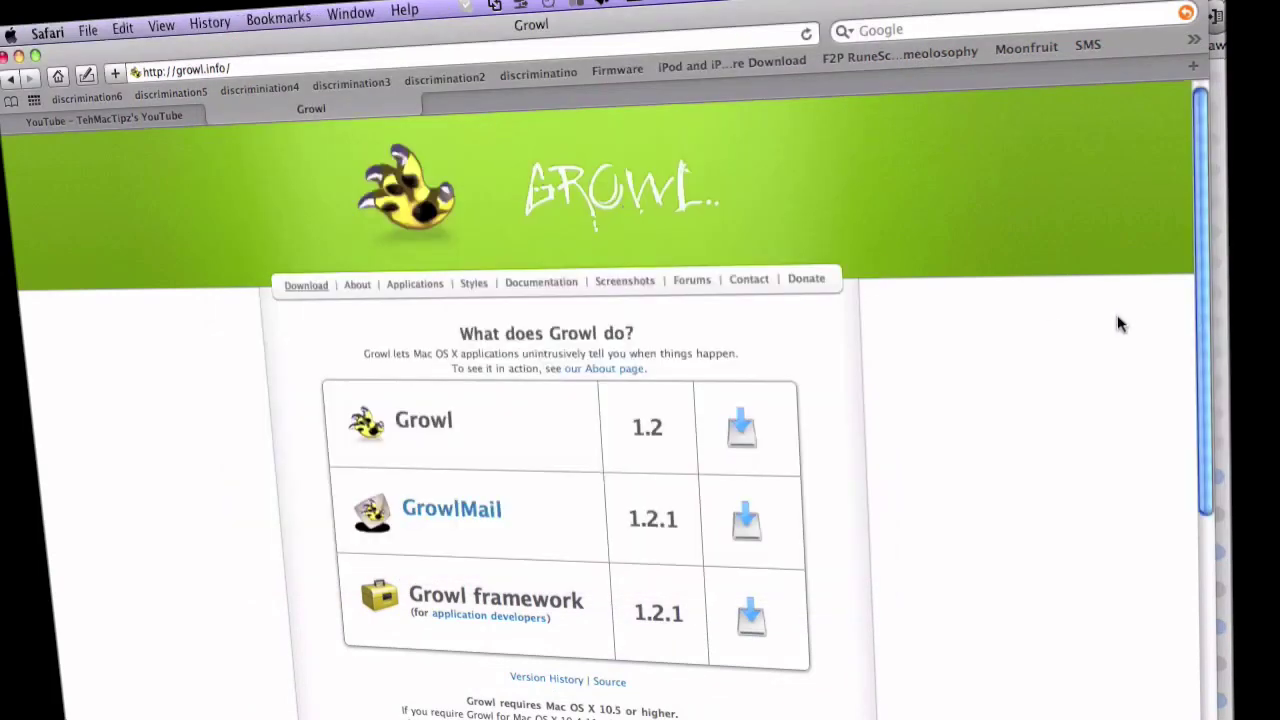
{"action": "scroll", "coordinate": [1117, 323], "scroll_direction": "down", "scroll_amount": 2}
{"action": "scroll", "coordinate": [1117, 323], "scroll_direction": "down", "scroll_amount": 5}
{"action": "scroll", "coordinate": [1117, 323], "scroll_direction": "down", "scroll_amount": 1}
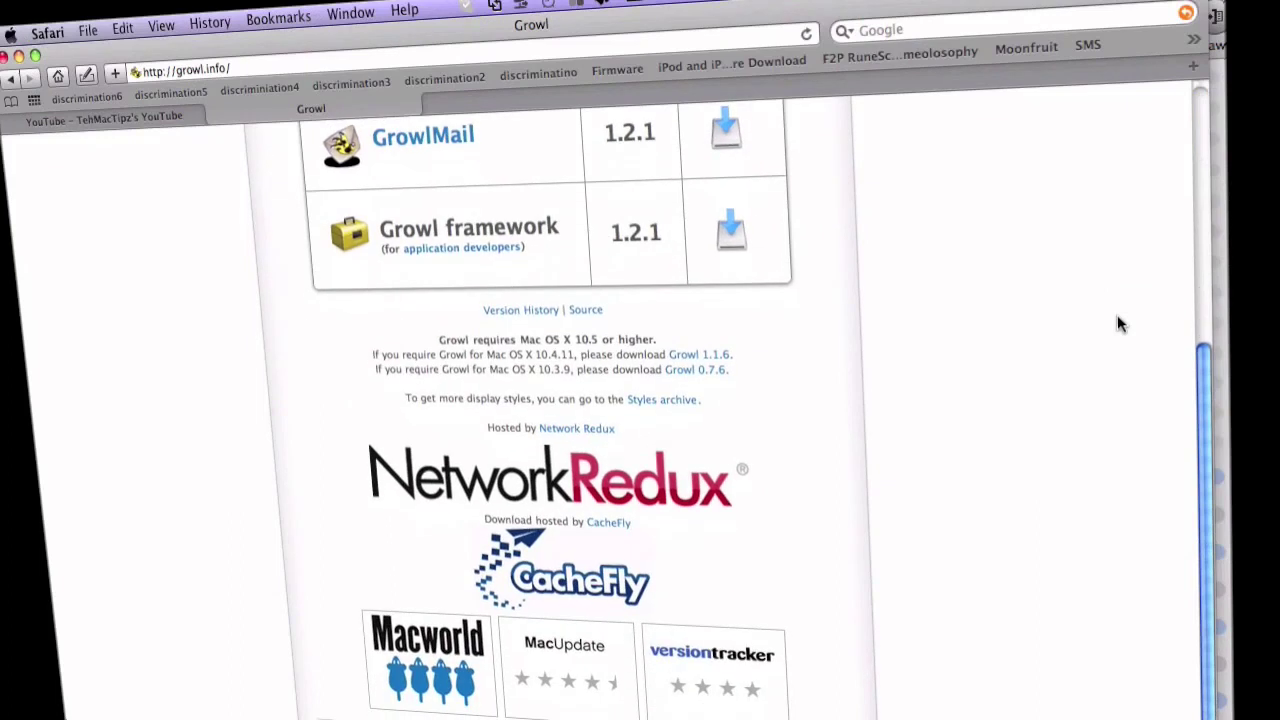
{"action": "scroll", "coordinate": [1117, 323], "scroll_direction": "down", "scroll_amount": 1}
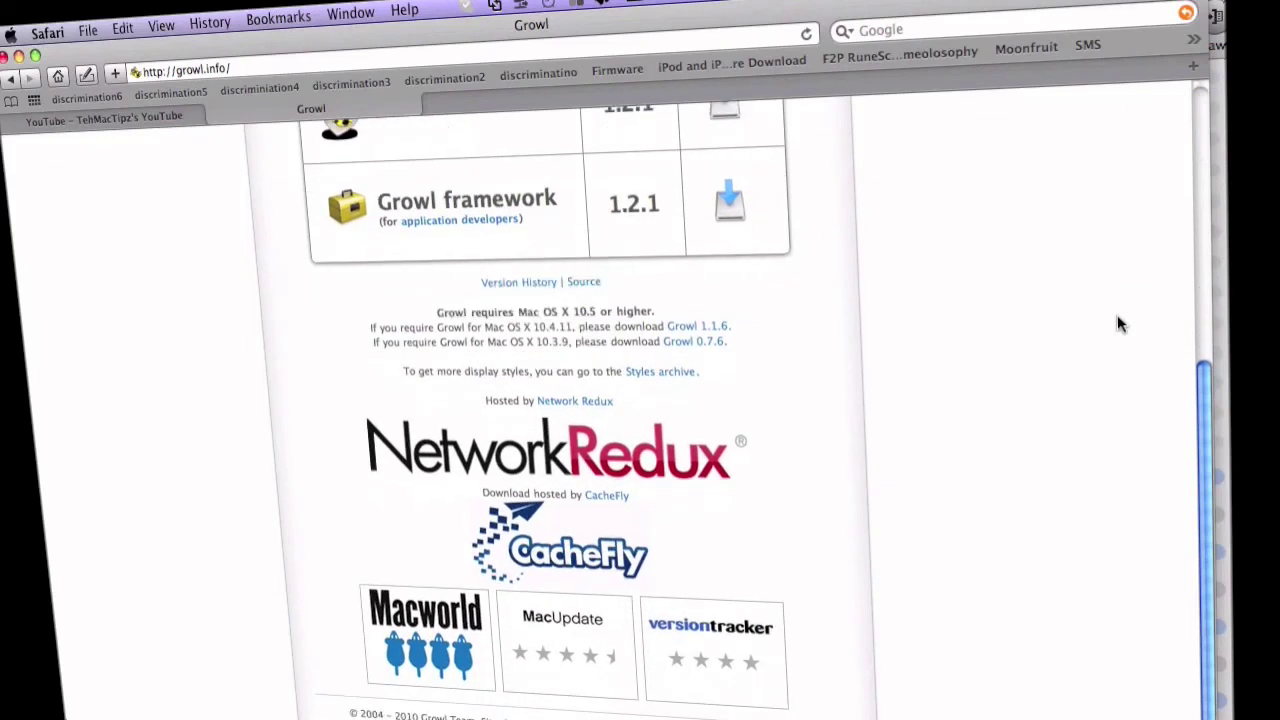